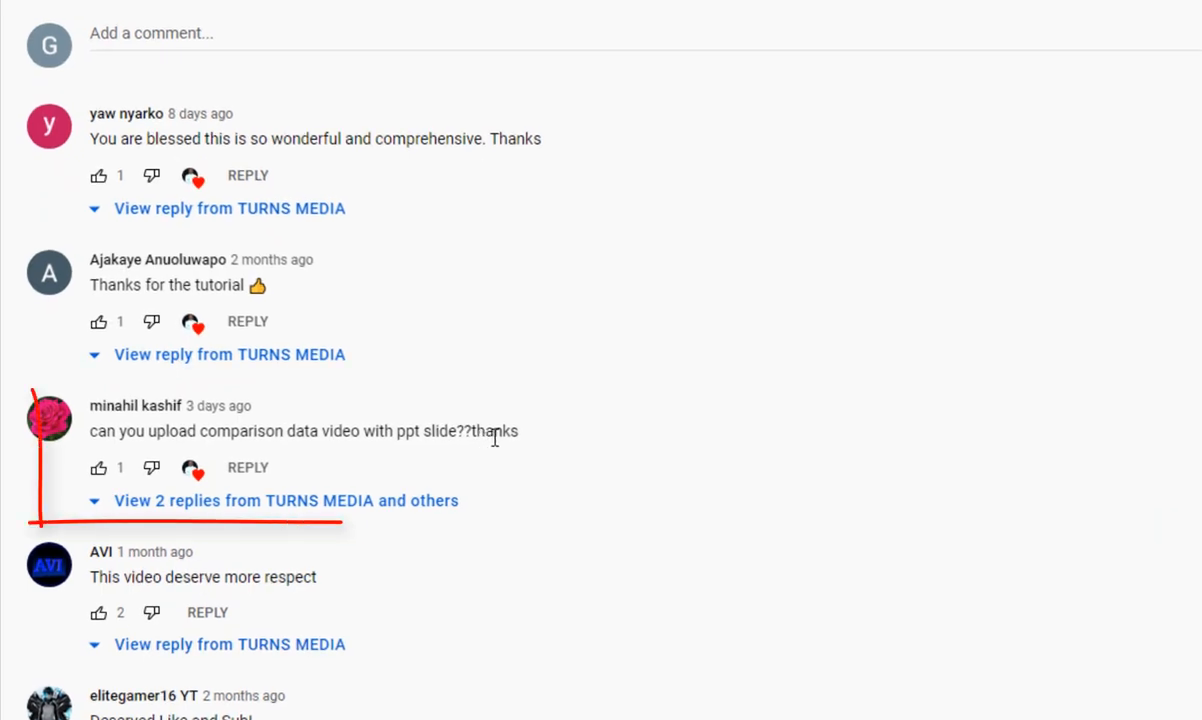
Step: Read through the video's viewer comments, including the request for a comparison data video with a PowerPoint slide
{"action": "scroll", "coordinate": [203, 370], "scroll_direction": "down", "scroll_amount": 1}
{"action": "scroll", "coordinate": [212, 370], "scroll_direction": "down", "scroll_amount": 2}
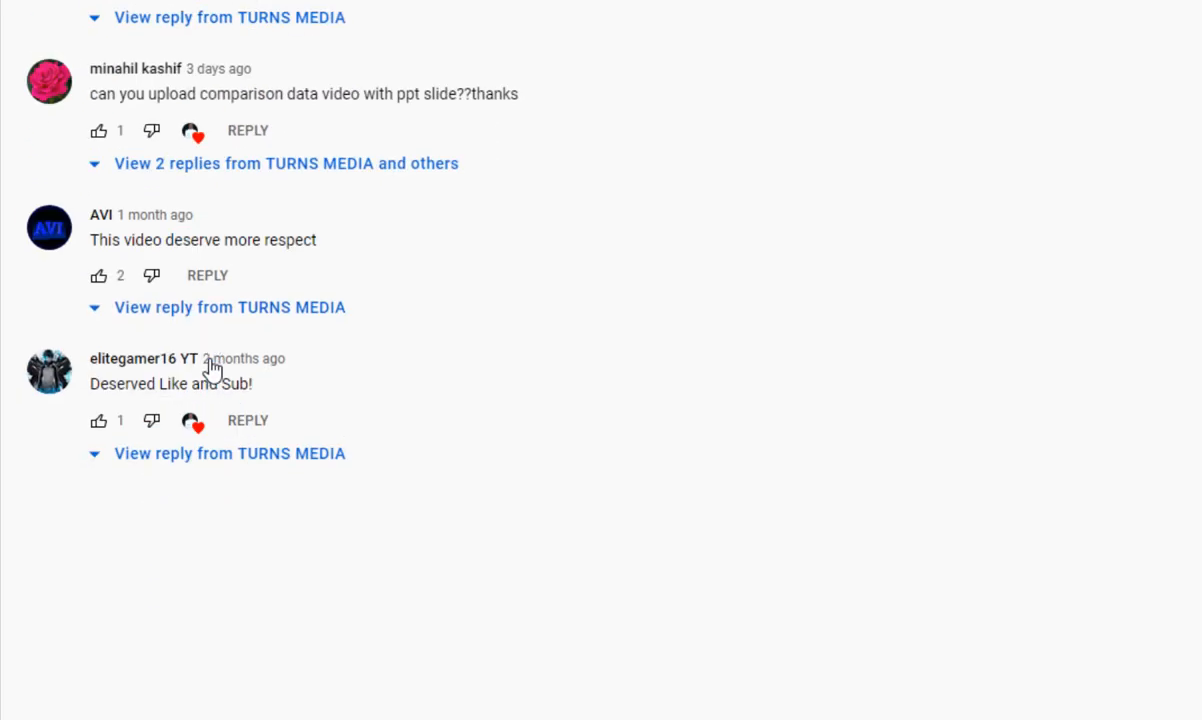
{"action": "scroll", "coordinate": [212, 370], "scroll_direction": "up", "scroll_amount": 1}
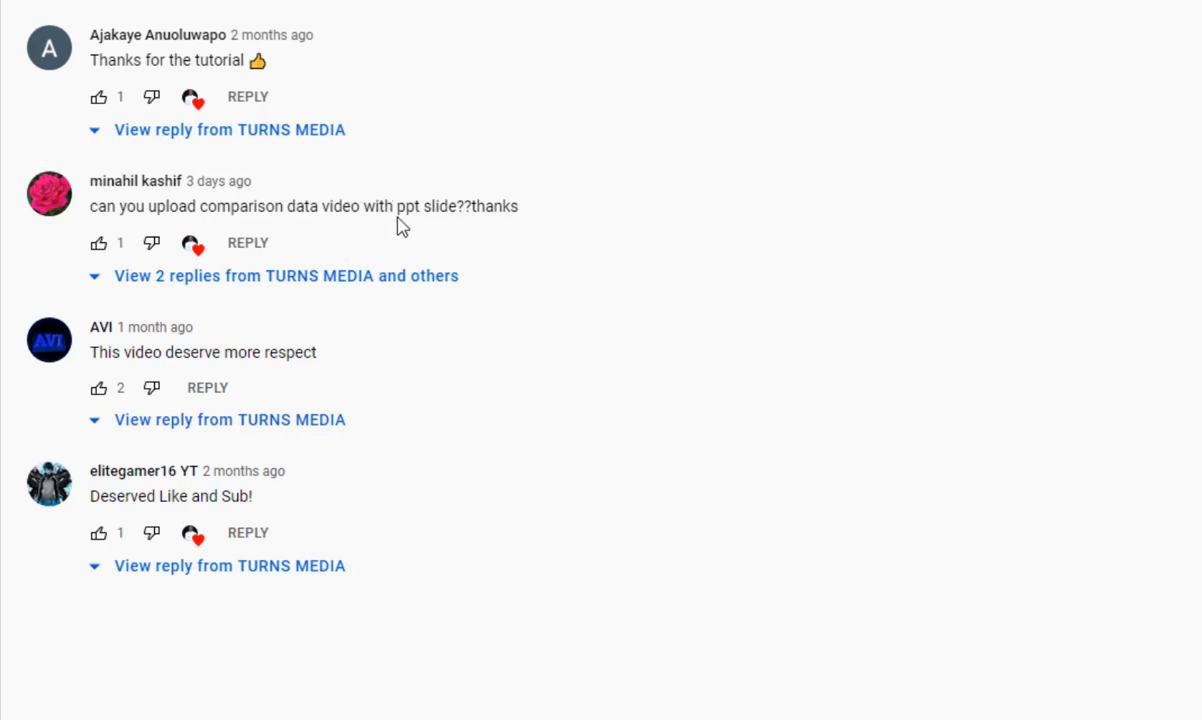
{"action": "scroll", "coordinate": [477, 205], "scroll_direction": "up", "scroll_amount": 1}
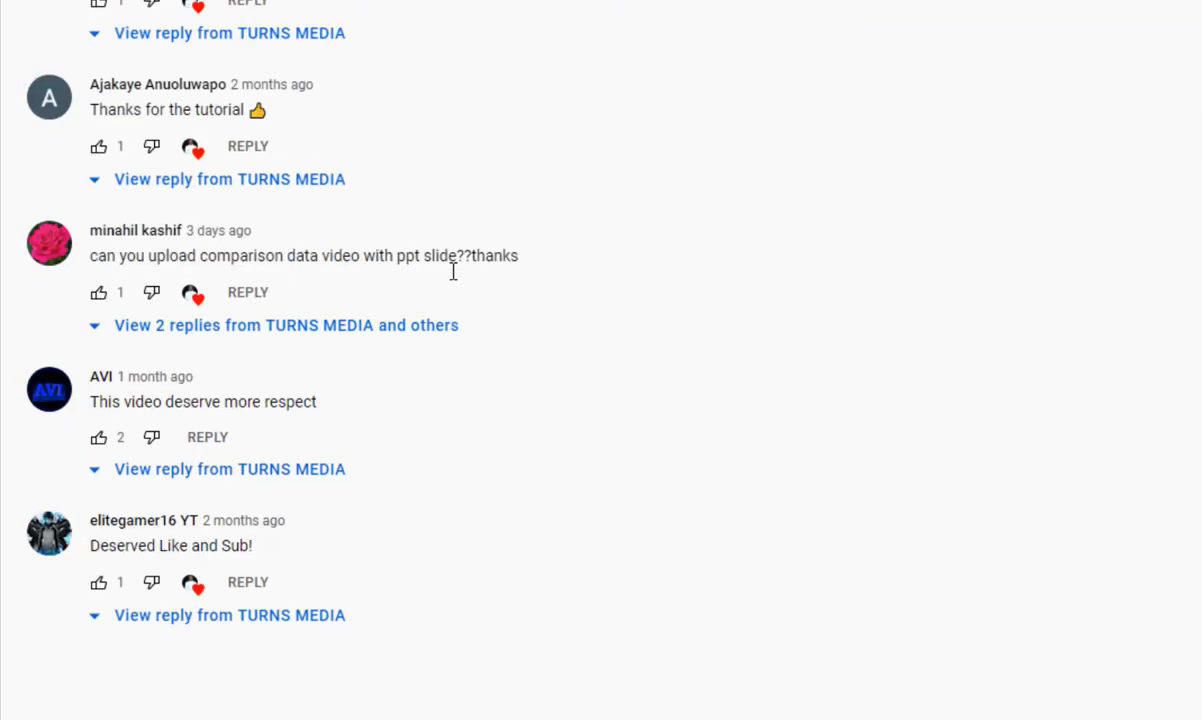
{"action": "scroll", "coordinate": [453, 270], "scroll_direction": "down", "scroll_amount": 3}
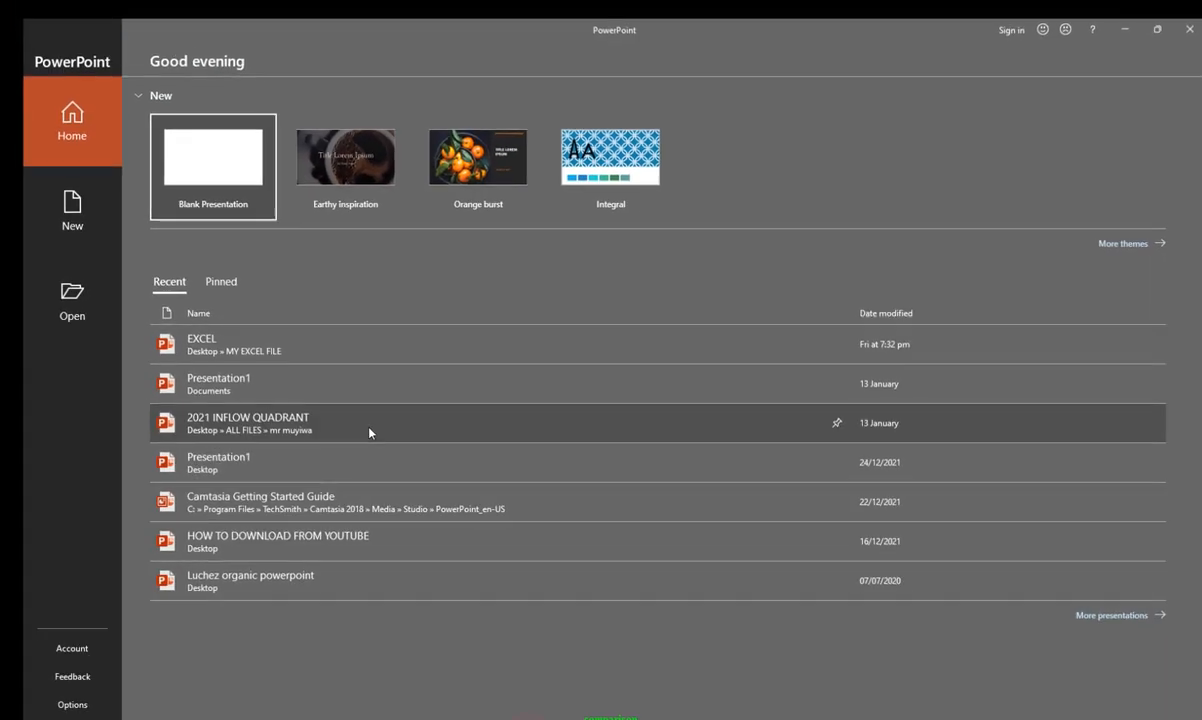
Step: Create a blank presentation in PowerPoint and apply the Blank layout to its first slide
{"action": "left_click", "coordinate": [200, 176]}
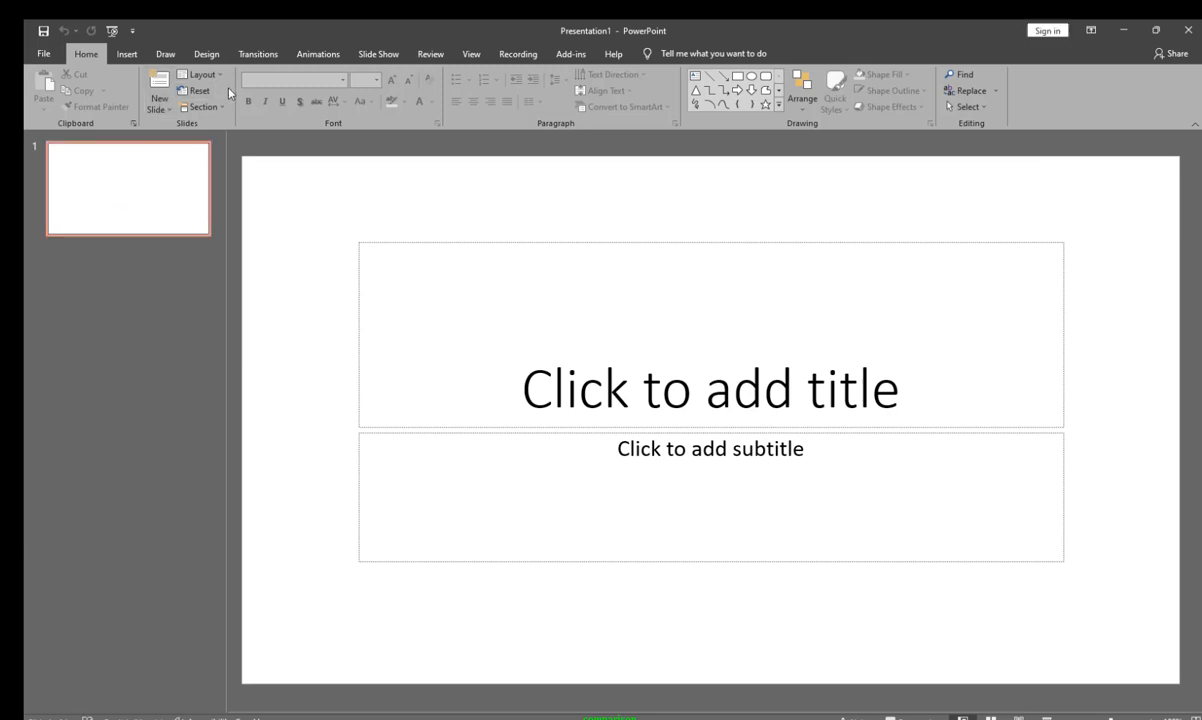
{"action": "left_click", "coordinate": [218, 80]}
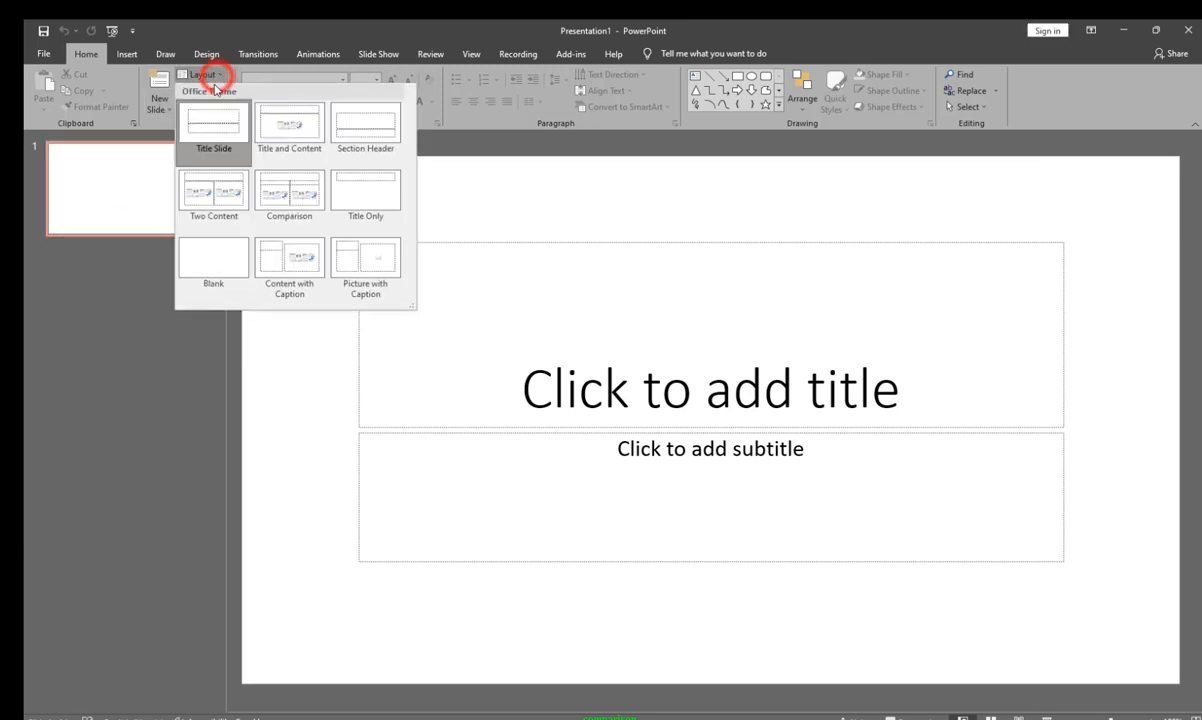
{"action": "left_click", "coordinate": [205, 270]}
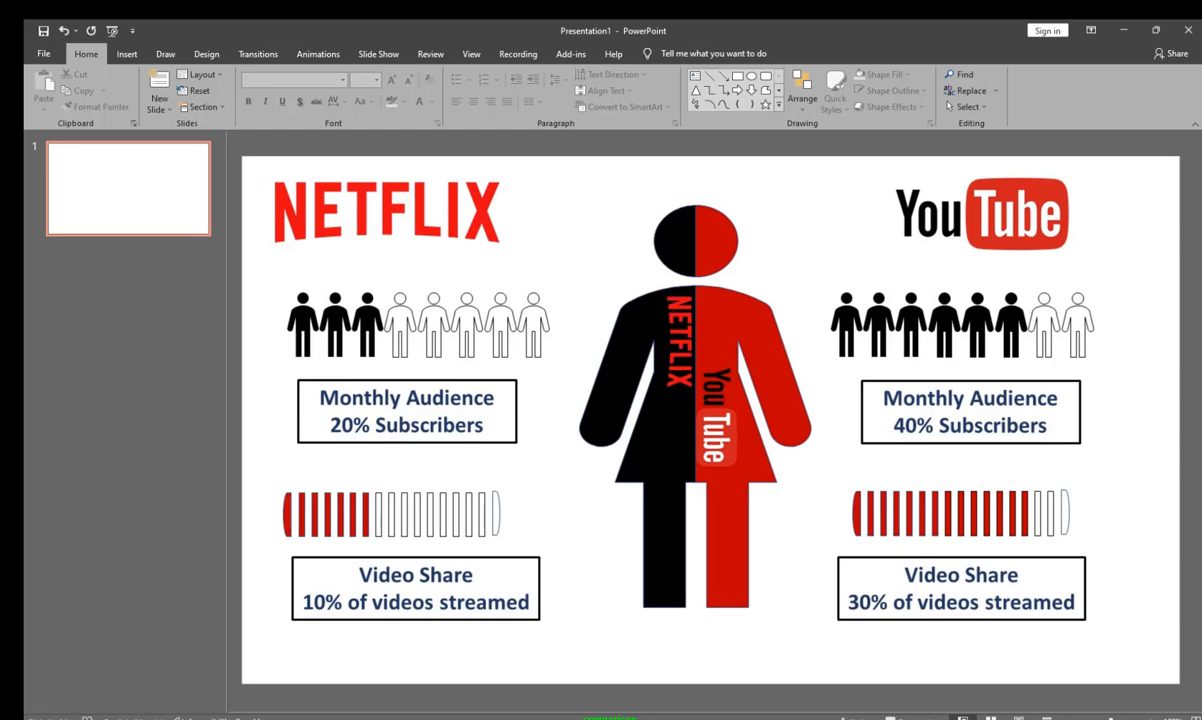
Step: Search the built-in icon library for "people" and insert the standing woman icon on the slide
{"action": "left_click", "coordinate": [127, 55]}
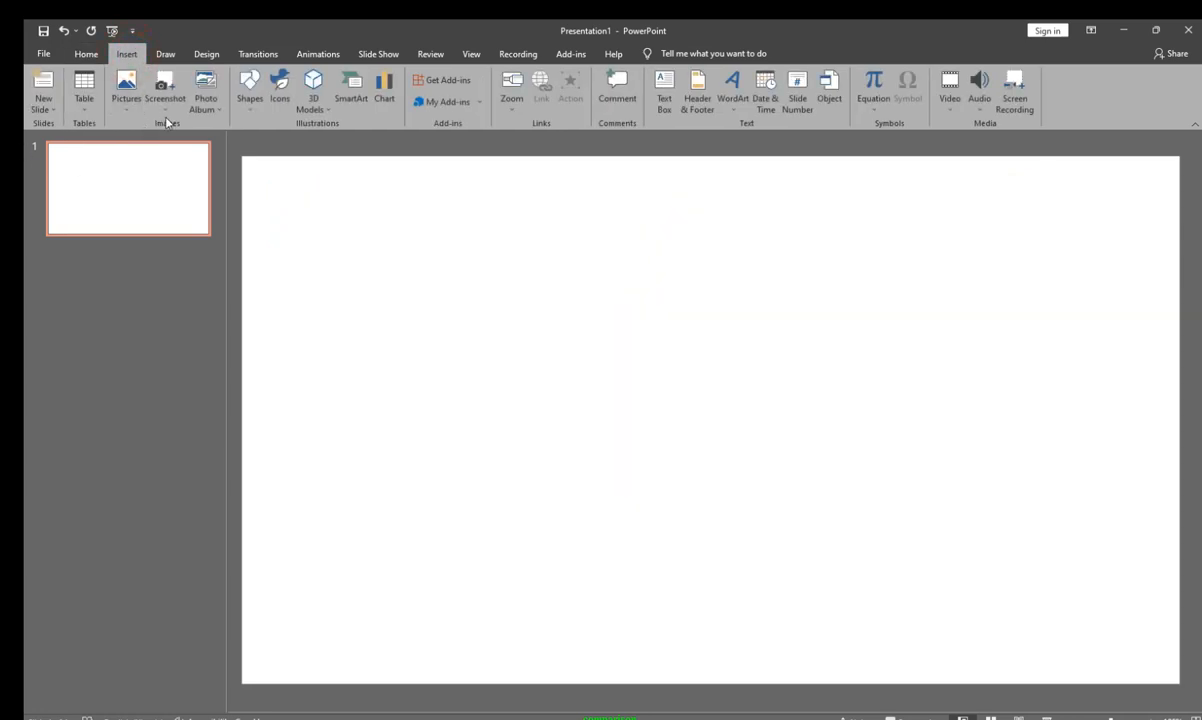
{"action": "left_click", "coordinate": [270, 100]}
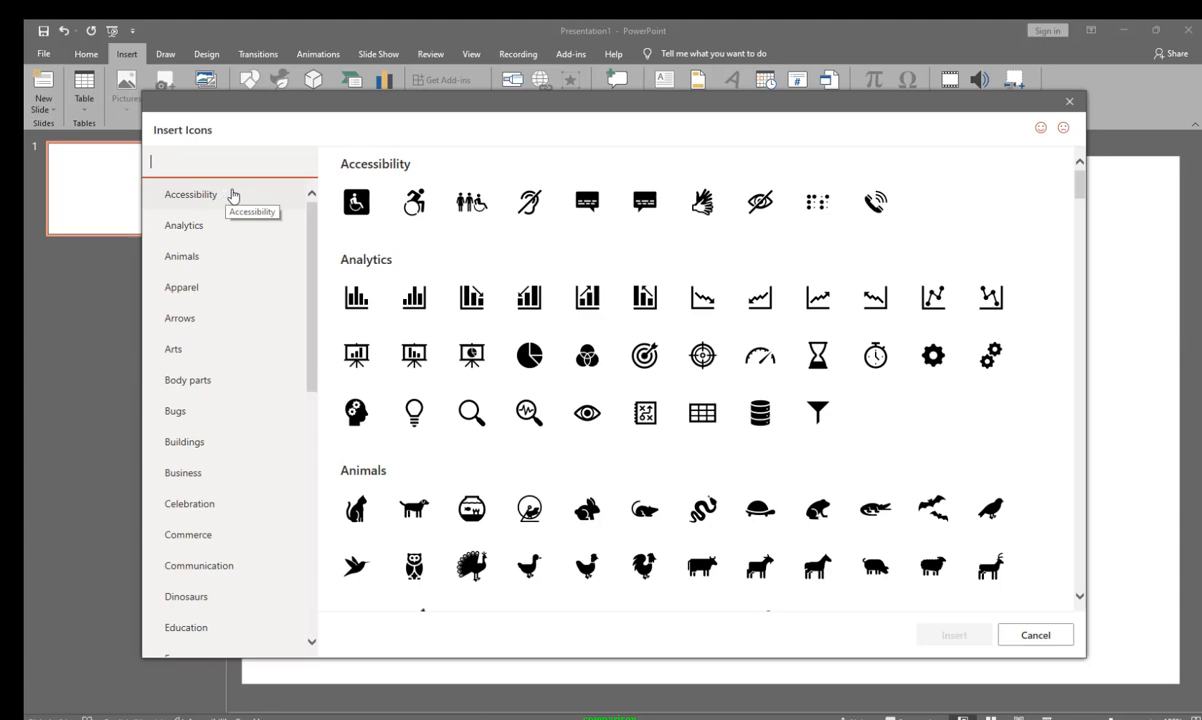
{"action": "left_click", "coordinate": [204, 166]}
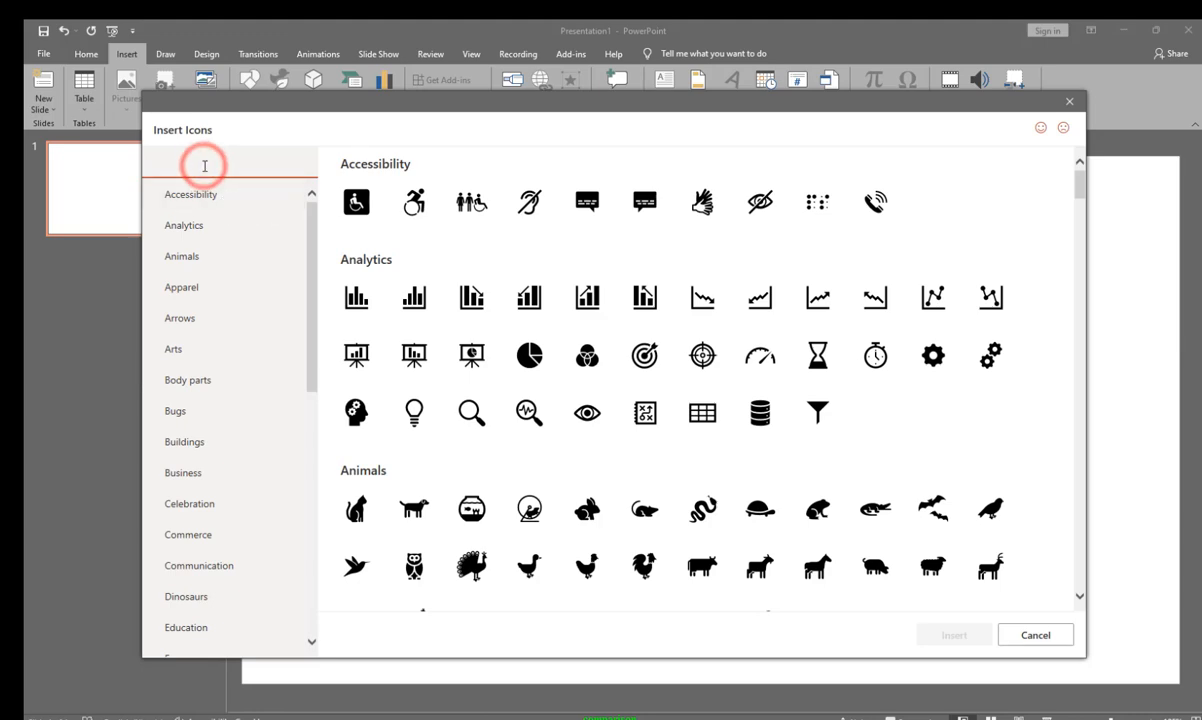
{"action": "type", "text": "pe"}
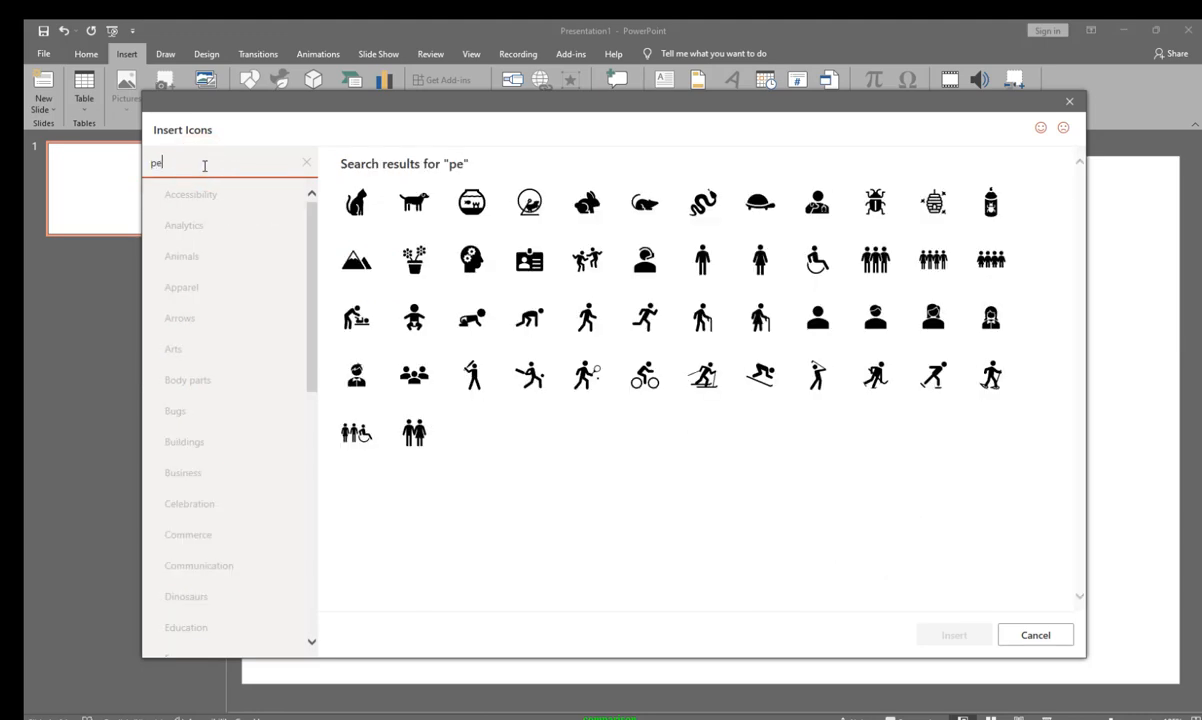
{"action": "type", "text": "ople"}
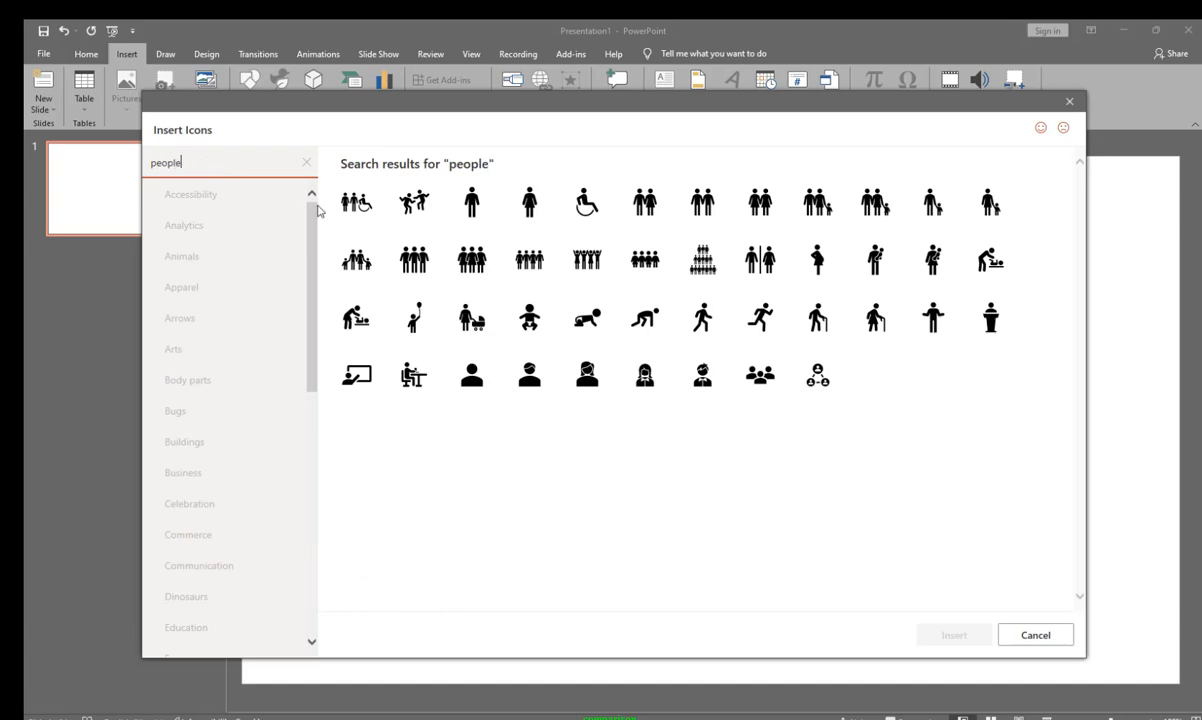
{"action": "left_click", "coordinate": [528, 205]}
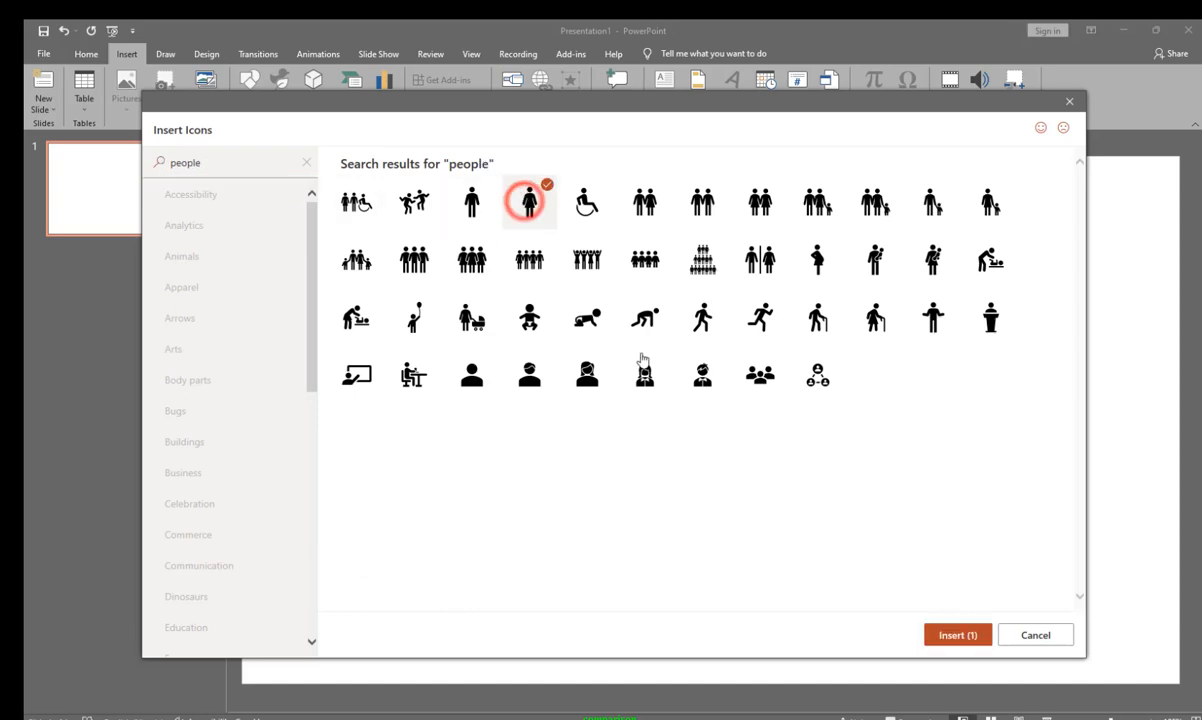
{"action": "left_click", "coordinate": [942, 640]}
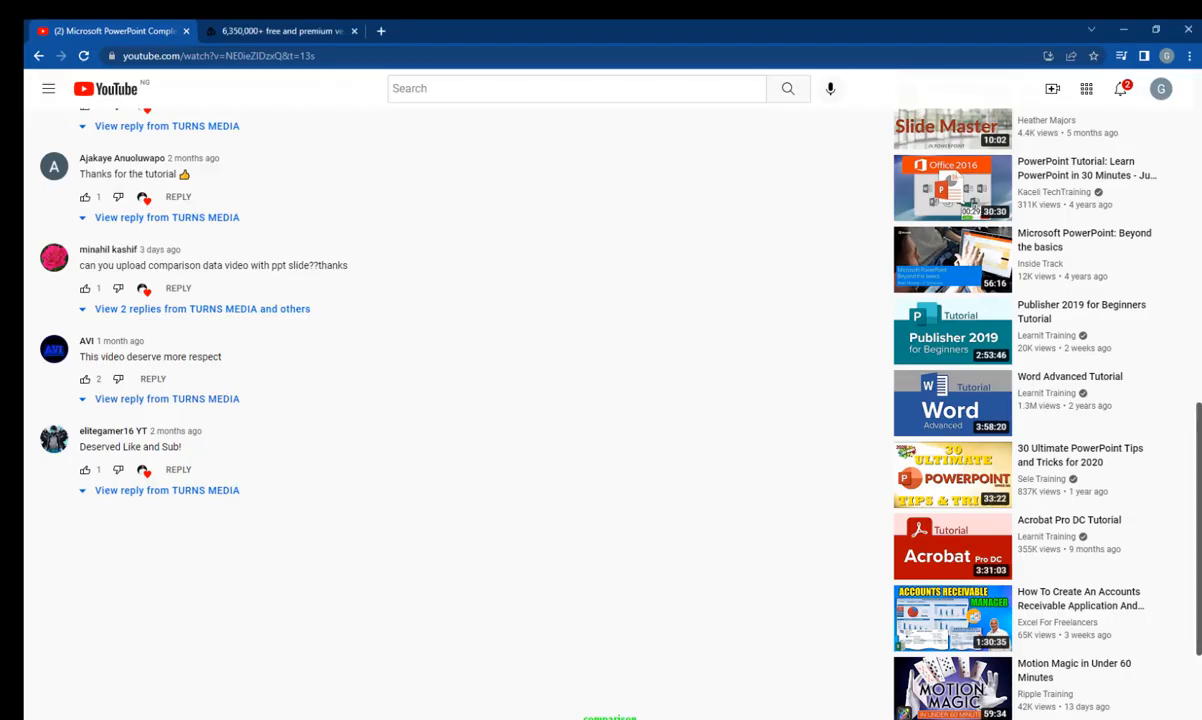
Step: Look up "people" icons on Iconfinder in the browser, limited to free ones, and return to PowerPoint
{"action": "left_click", "coordinate": [267, 36]}
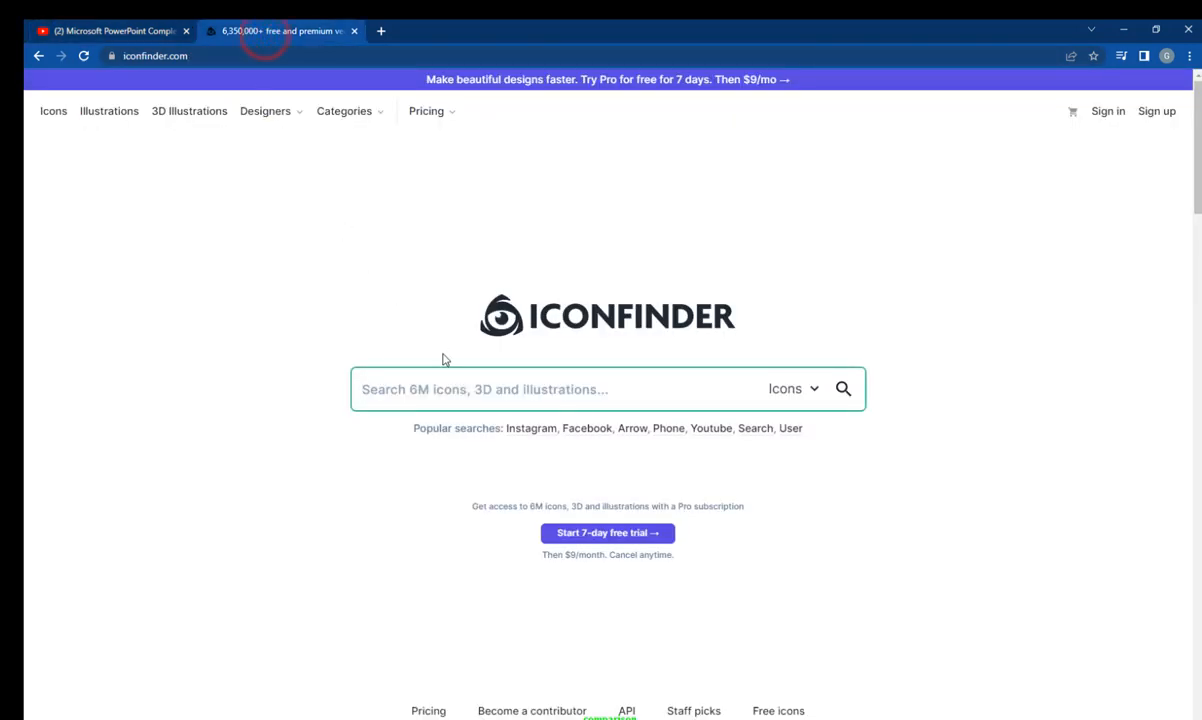
{"action": "left_click", "coordinate": [473, 398]}
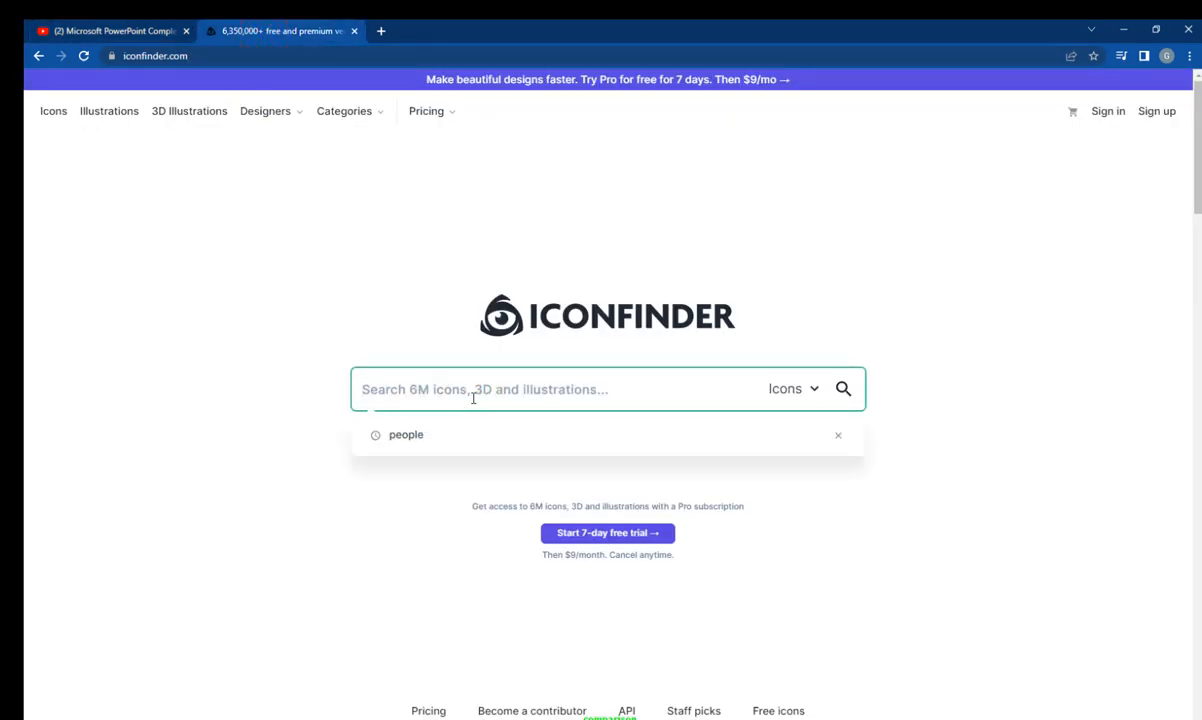
{"action": "type", "text": "people"}
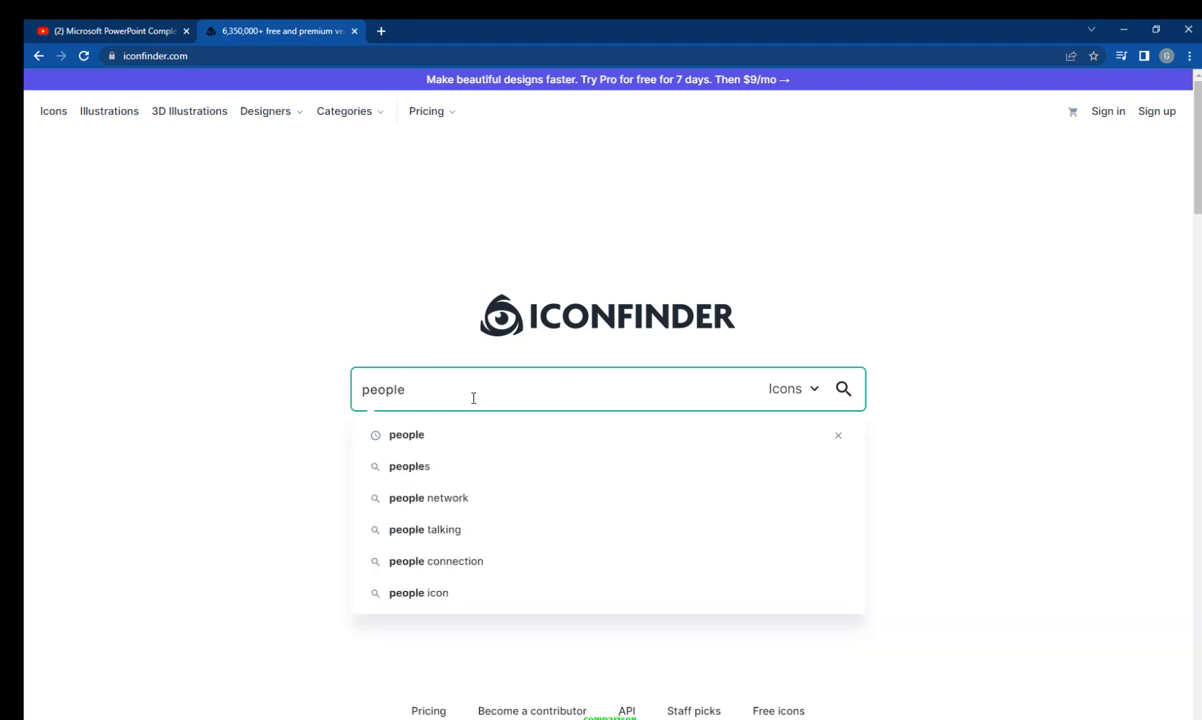
{"action": "key", "text": "Return"}
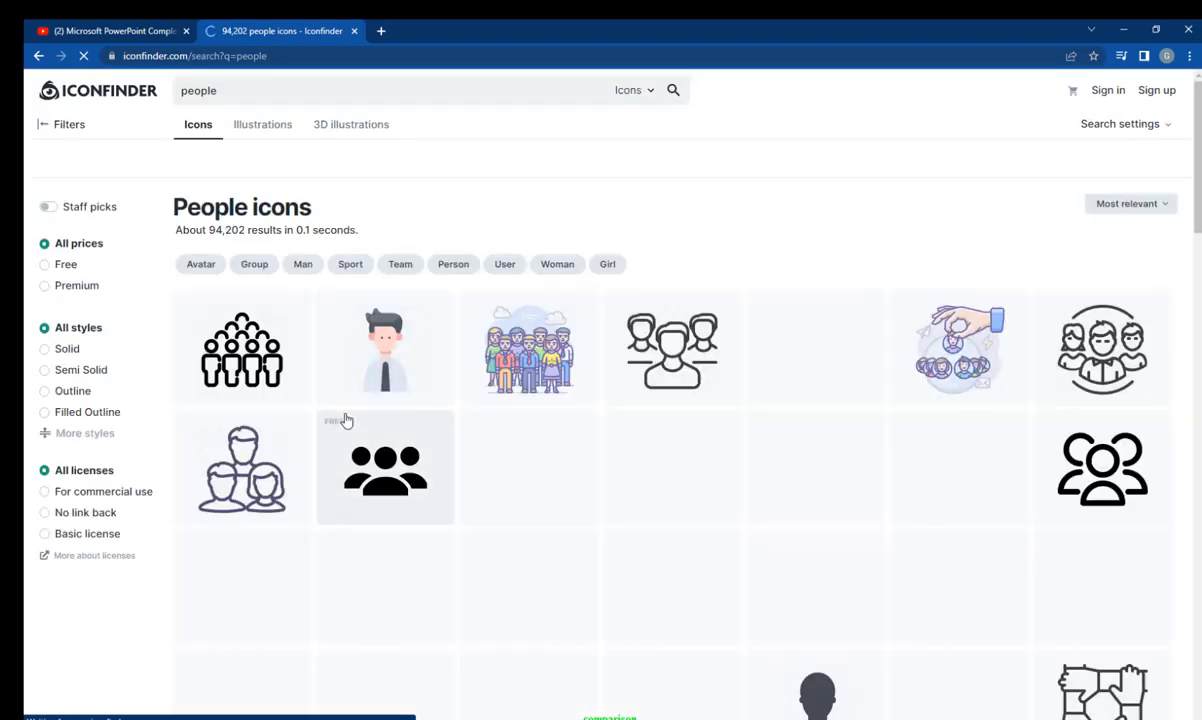
{"action": "scroll", "coordinate": [422, 450], "scroll_direction": "down", "scroll_amount": 2}
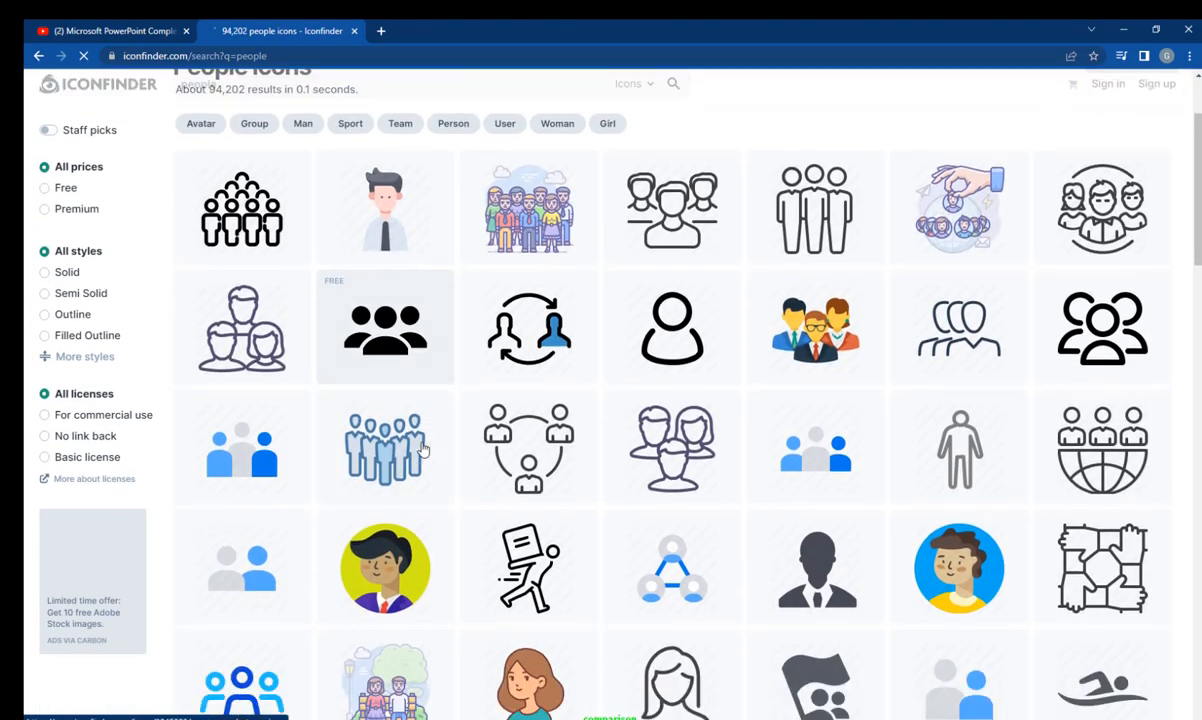
{"action": "scroll", "coordinate": [282, 397], "scroll_direction": "up", "scroll_amount": 2}
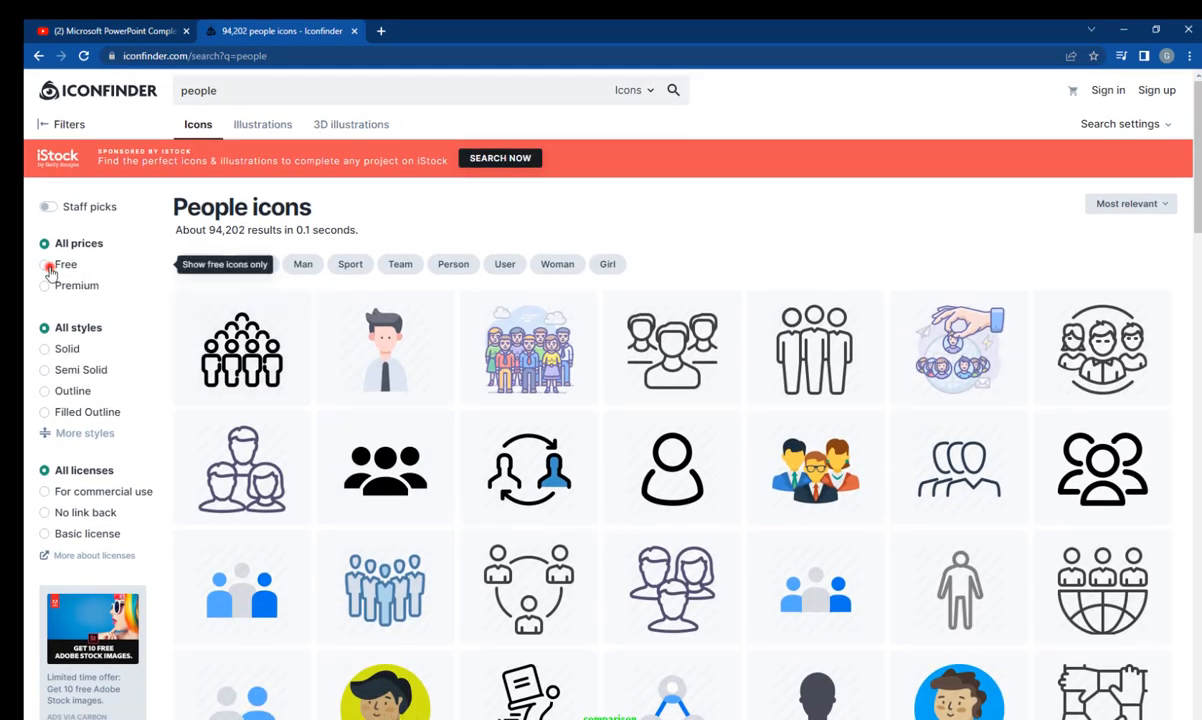
{"action": "left_click", "coordinate": [45, 264]}
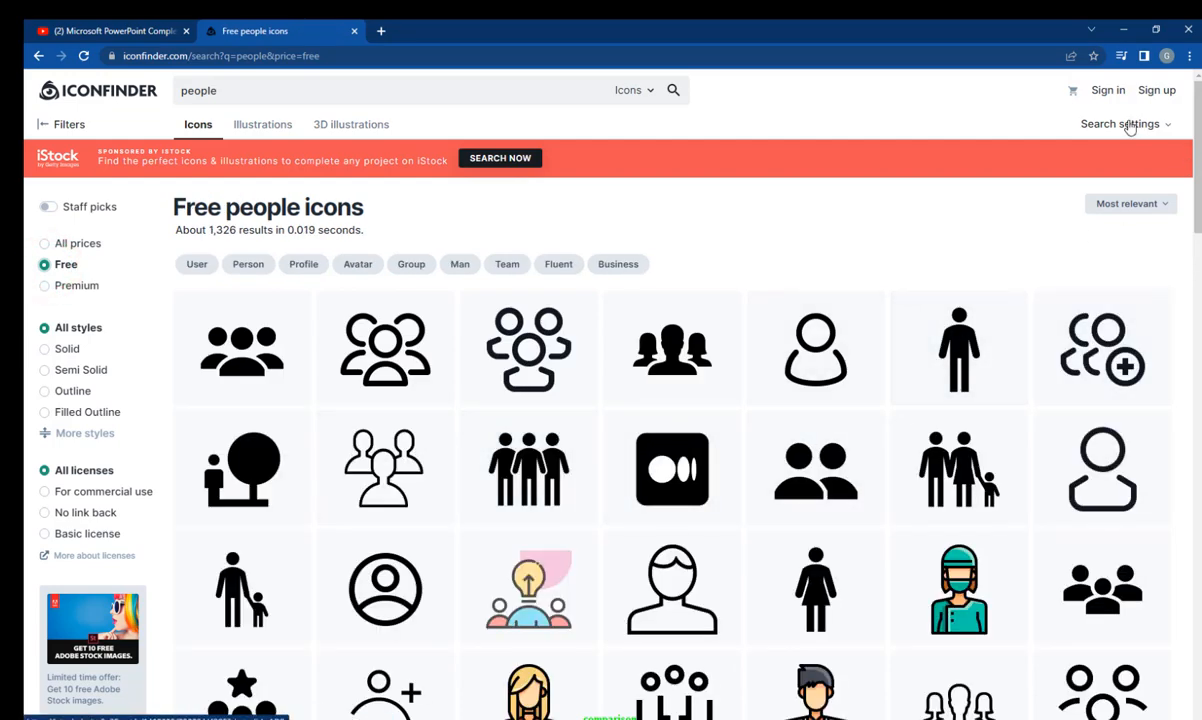
{"action": "left_click", "coordinate": [1120, 33]}
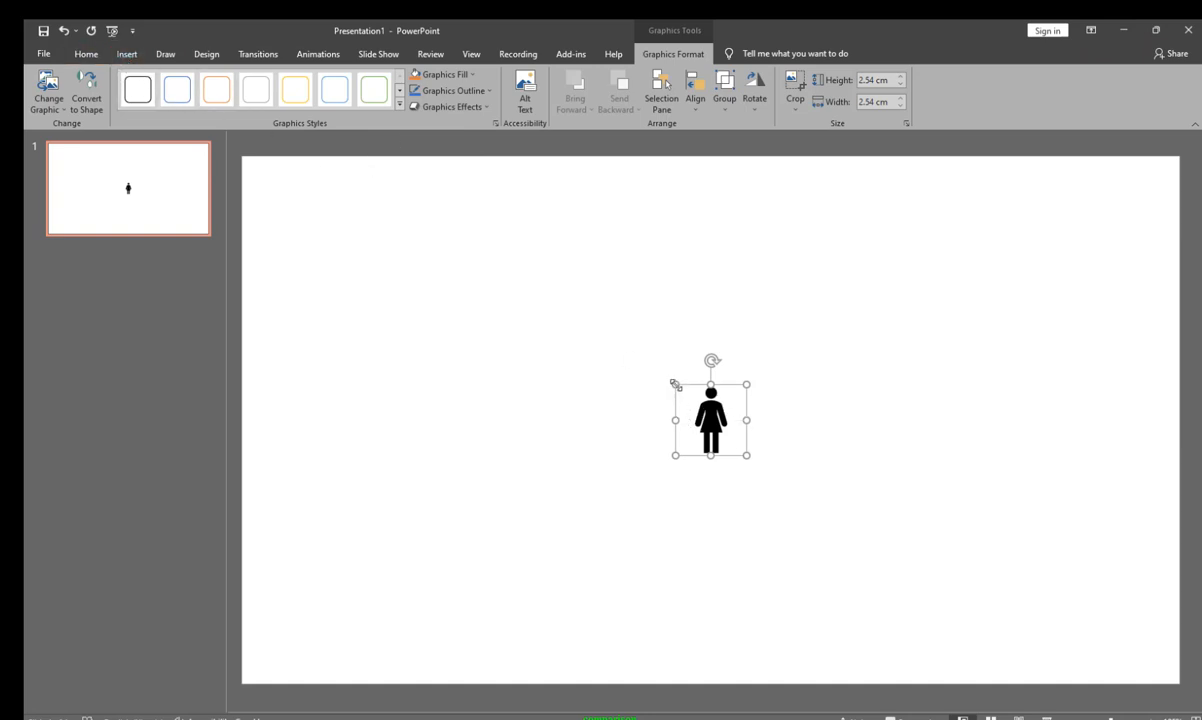
Step: Enlarge the woman icon to about 15.7 cm by 15.7 cm so it spans most of the slide's height
{"action": "left_click_drag", "start_coordinate": [676, 385], "coordinate": [556, 263]}
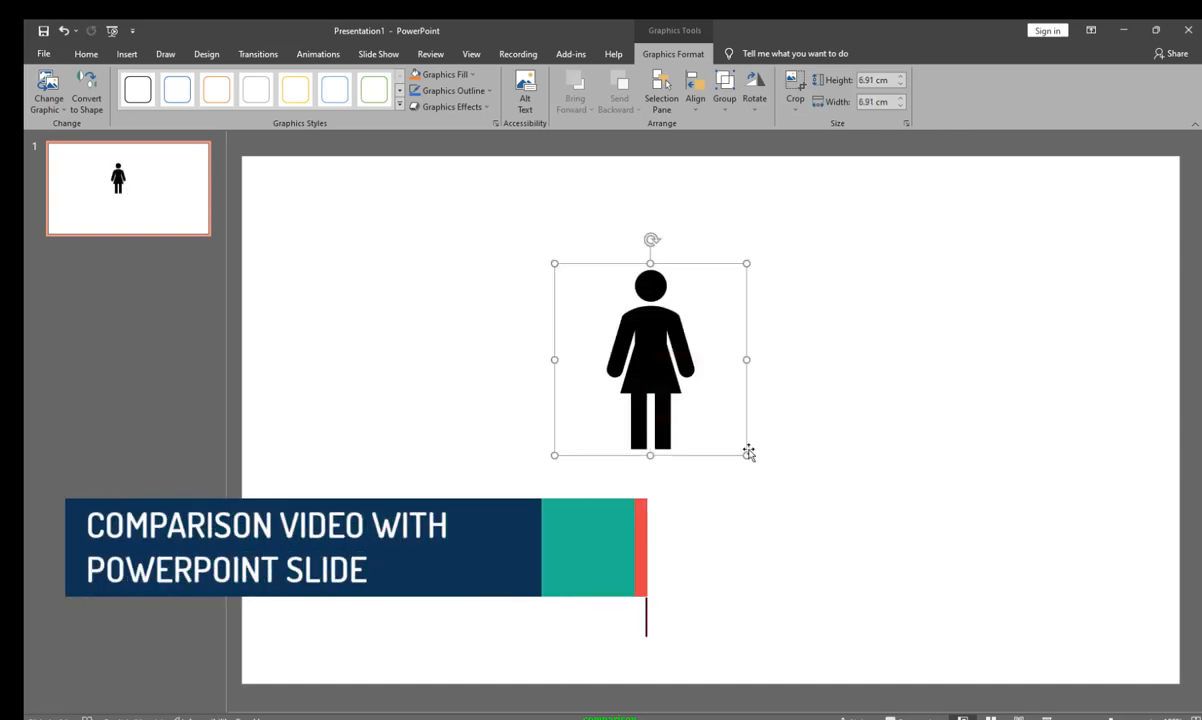
{"action": "left_click_drag", "start_coordinate": [746, 455], "coordinate": [827, 536]}
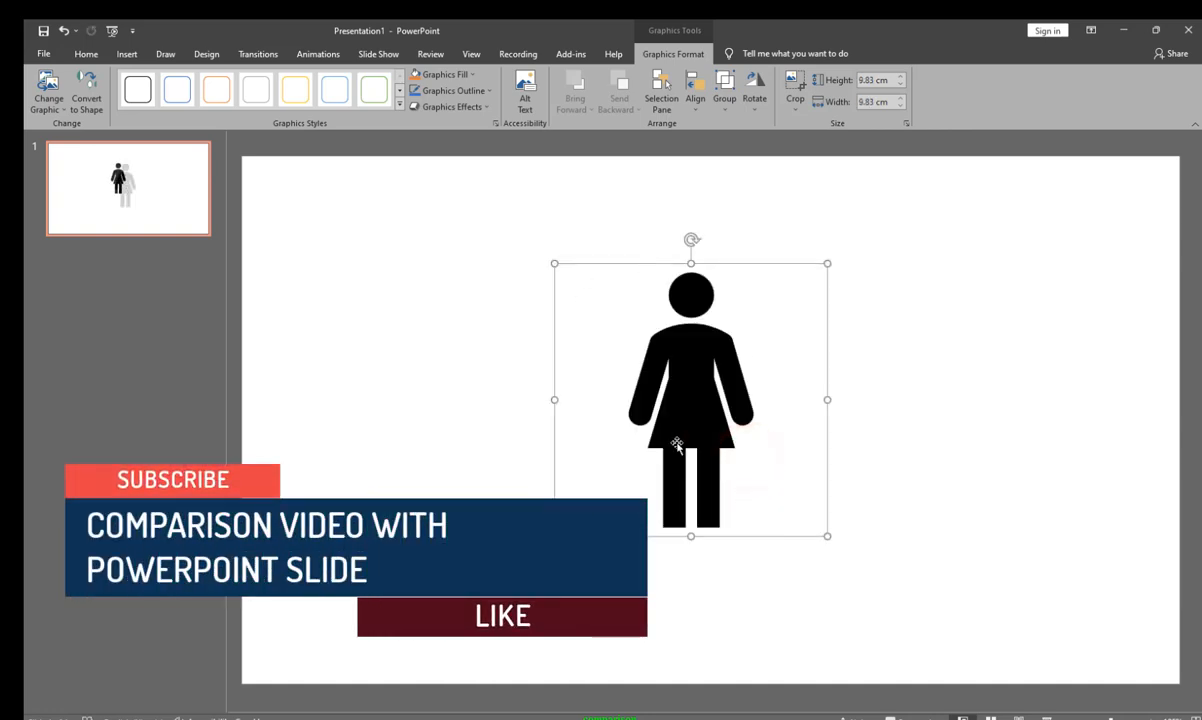
{"action": "left_click_drag", "start_coordinate": [614, 268], "coordinate": [460, 192]}
{"action": "left_click_drag", "start_coordinate": [787, 516], "coordinate": [852, 627]}
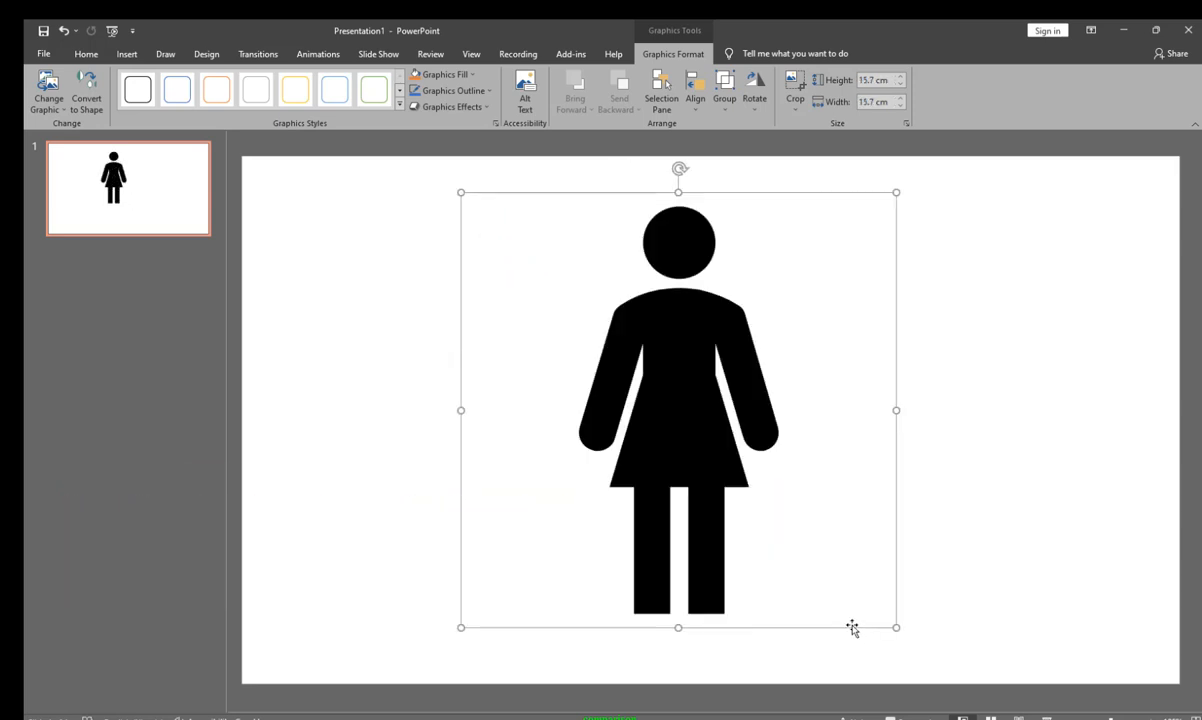
Step: Convert the woman icon to an editable shape and select its head and body individually to check the separate parts
{"action": "right_click", "coordinate": [671, 339]}
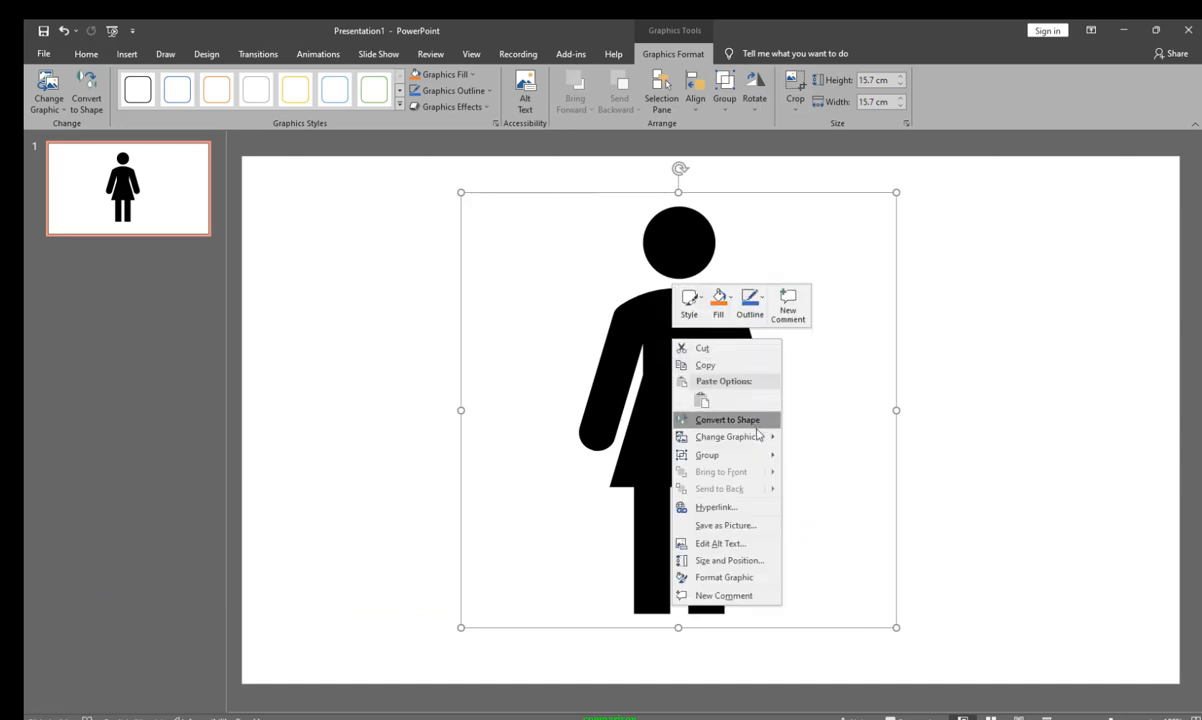
{"action": "left_click", "coordinate": [732, 420]}
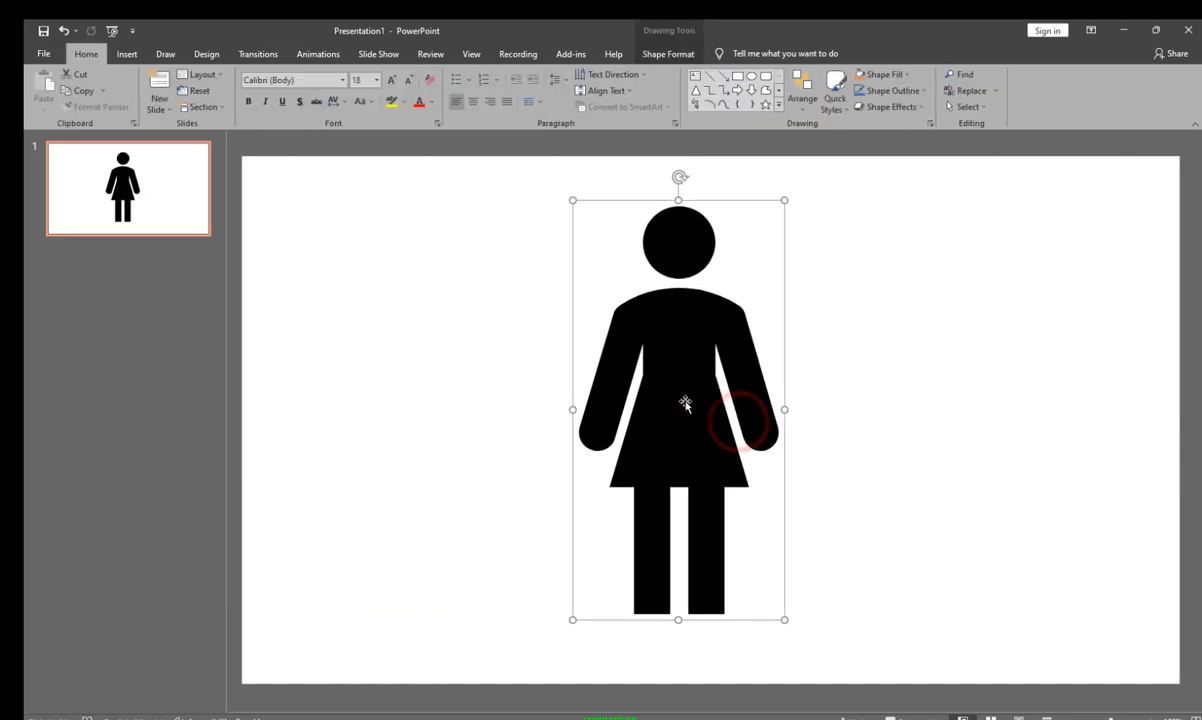
{"action": "left_click", "coordinate": [679, 250]}
{"action": "left_click", "coordinate": [703, 392]}
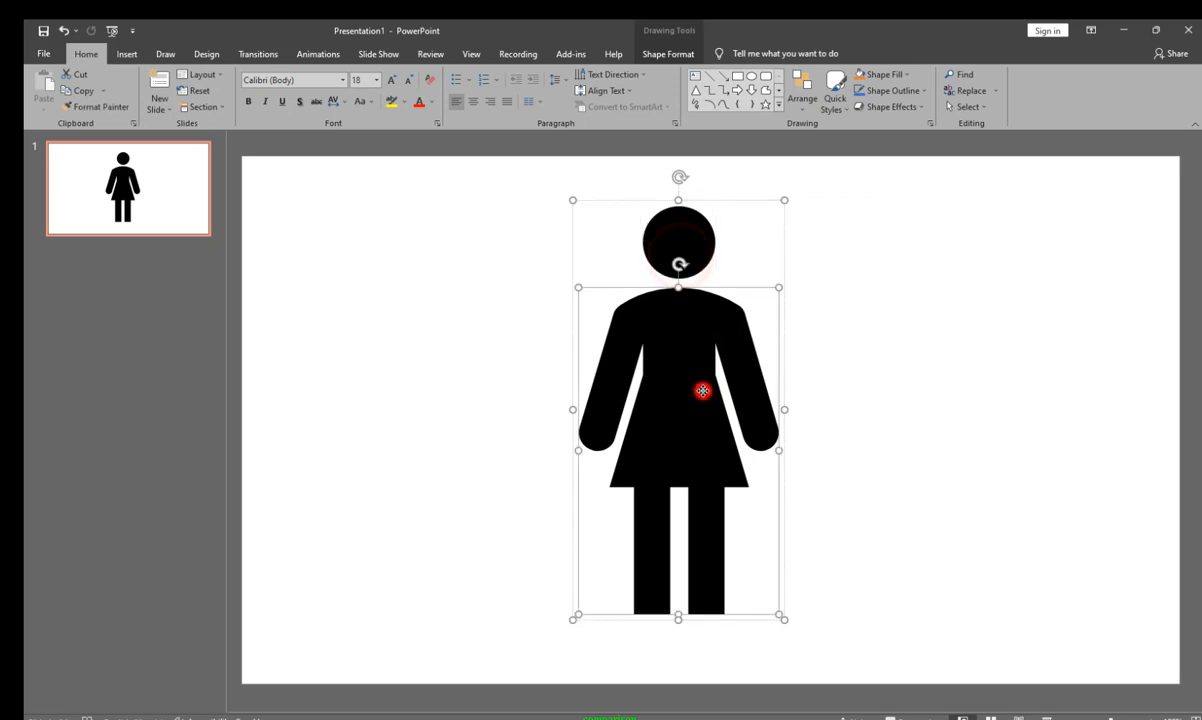
{"action": "left_click", "coordinate": [676, 250]}
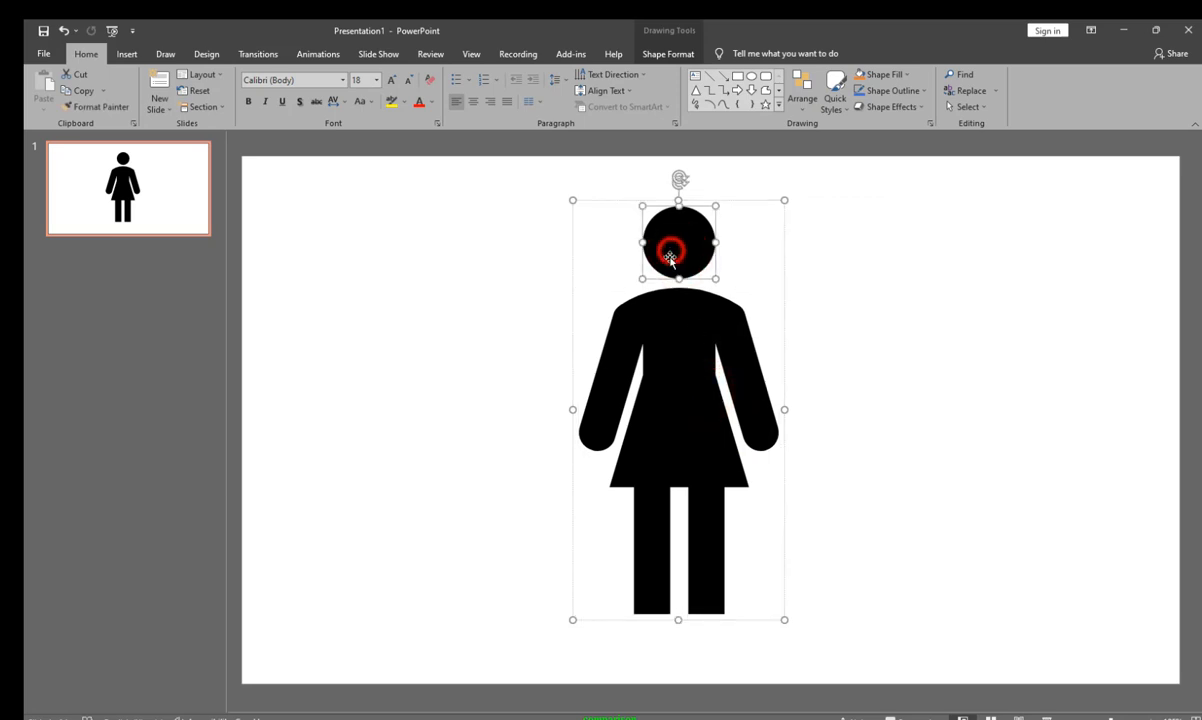
{"action": "left_click", "coordinate": [597, 263]}
{"action": "left_click", "coordinate": [679, 322]}
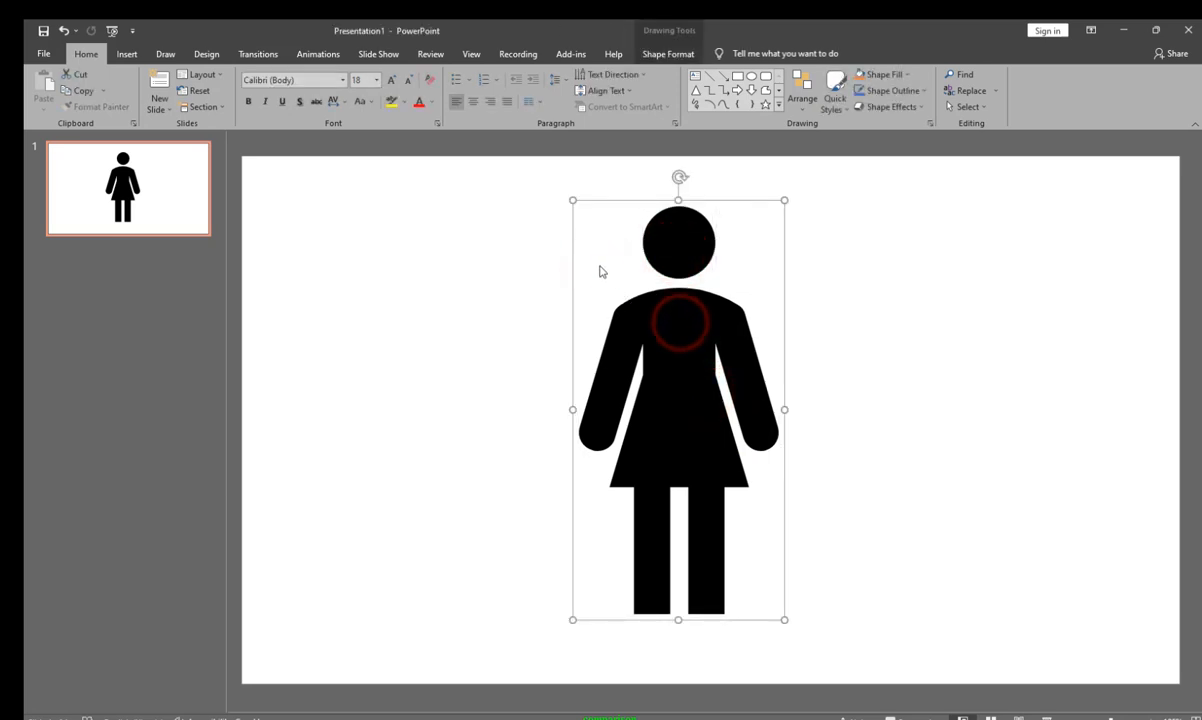
{"action": "right_click", "coordinate": [600, 271]}
{"action": "left_click", "coordinate": [796, 298]}
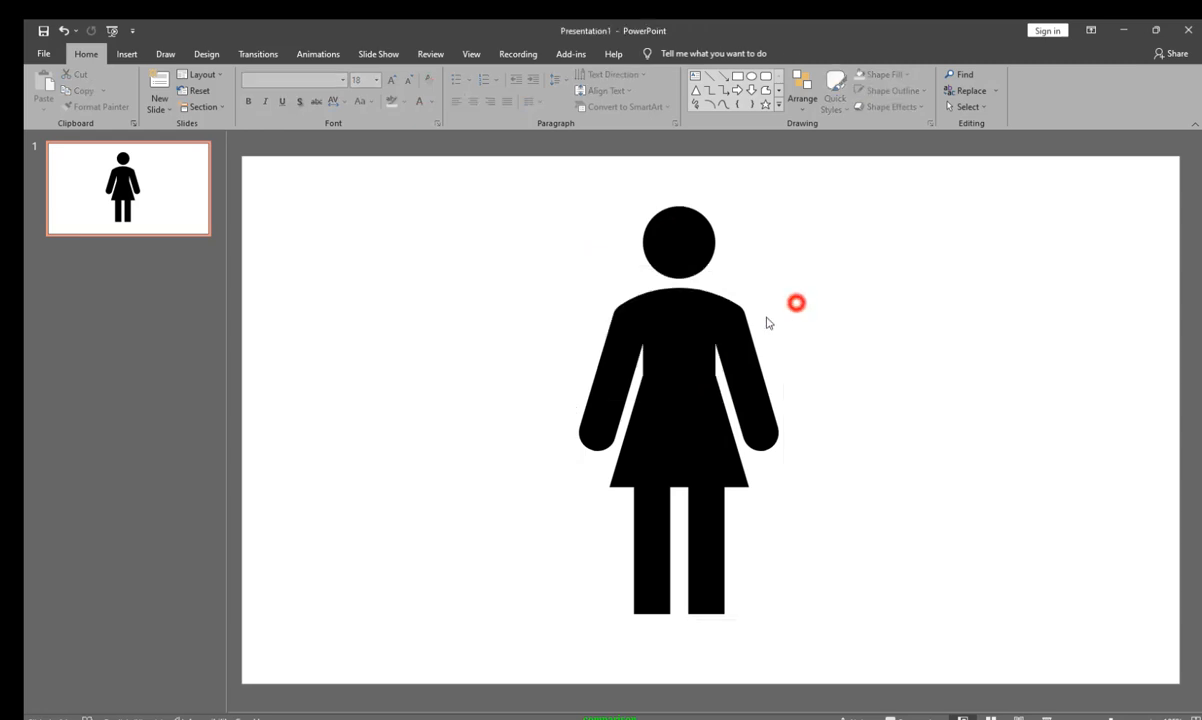
Step: Widen the woman figure slightly and move it to the horizontal middle of the slide
{"action": "left_click", "coordinate": [603, 267]}
{"action": "left_click", "coordinate": [640, 280]}
{"action": "left_click", "coordinate": [622, 334]}
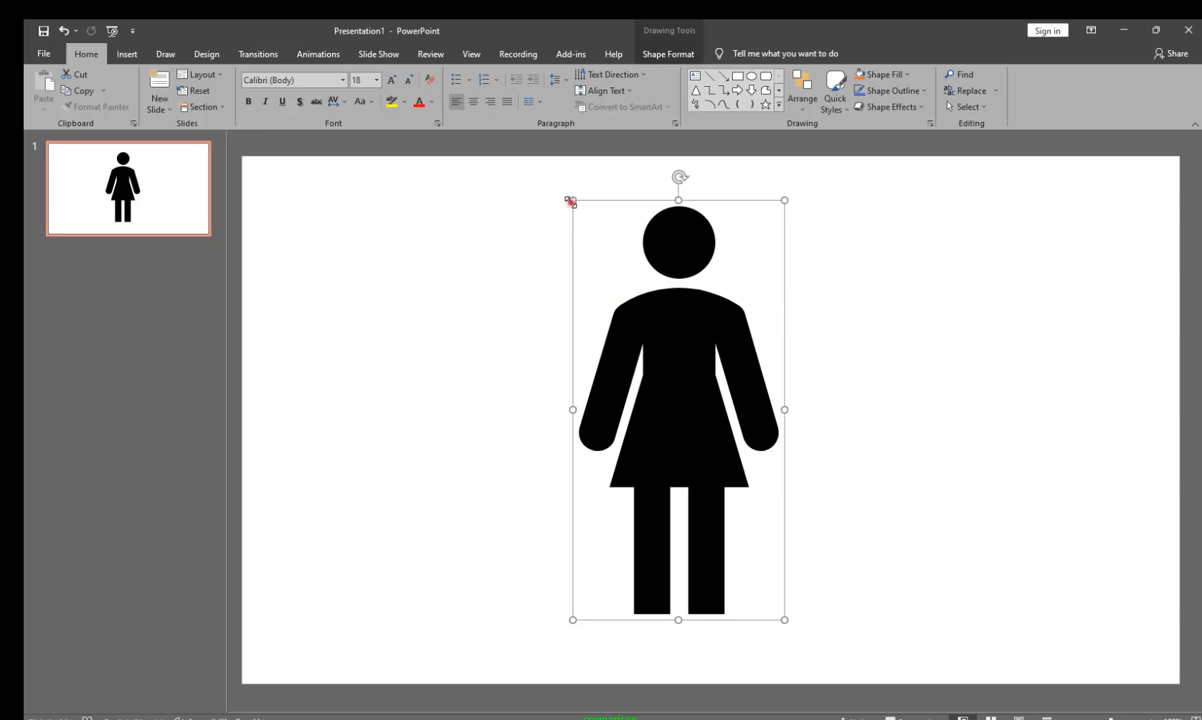
{"action": "left_click_drag", "start_coordinate": [570, 202], "coordinate": [536, 198]}
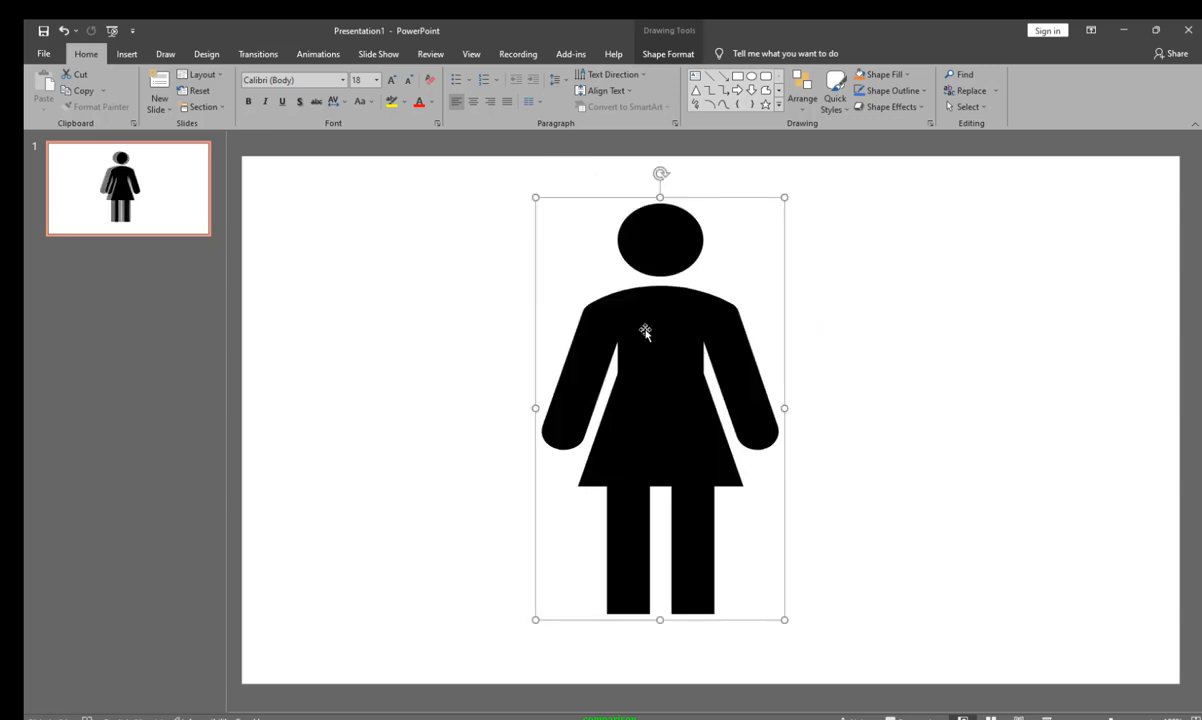
{"action": "left_click_drag", "start_coordinate": [645, 333], "coordinate": [695, 348]}
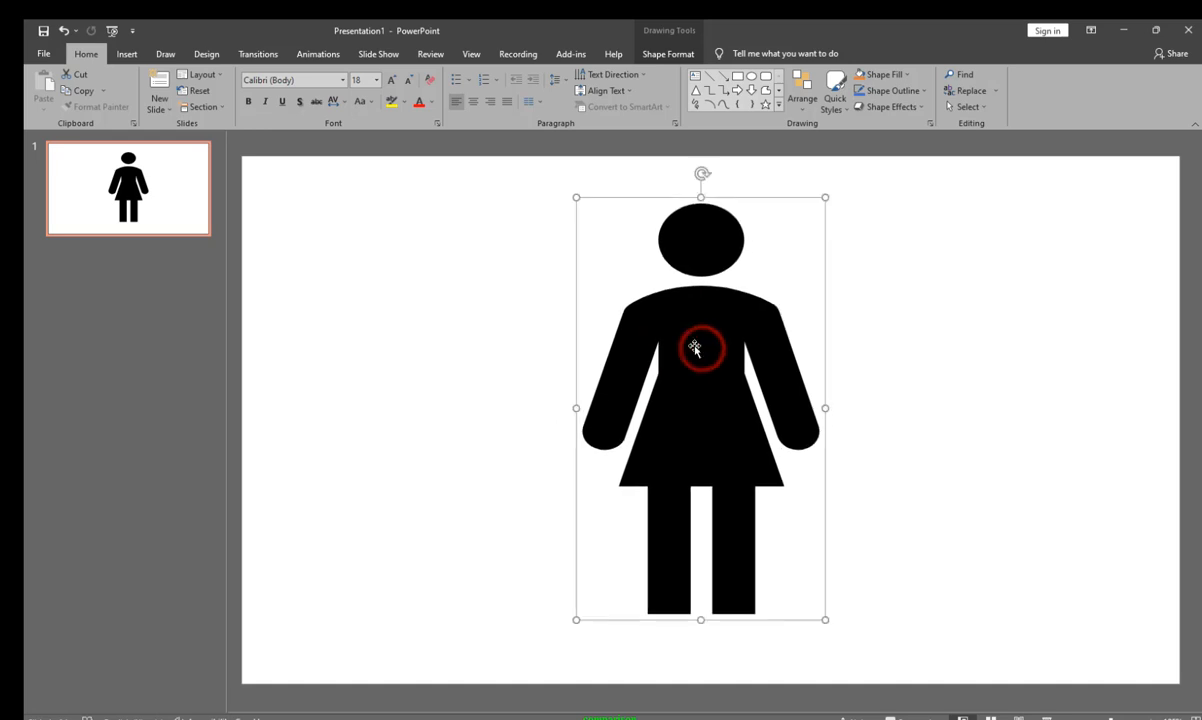
Step: Ungroup the woman figure so its head and body become separate shapes
{"action": "right_click", "coordinate": [699, 338]}
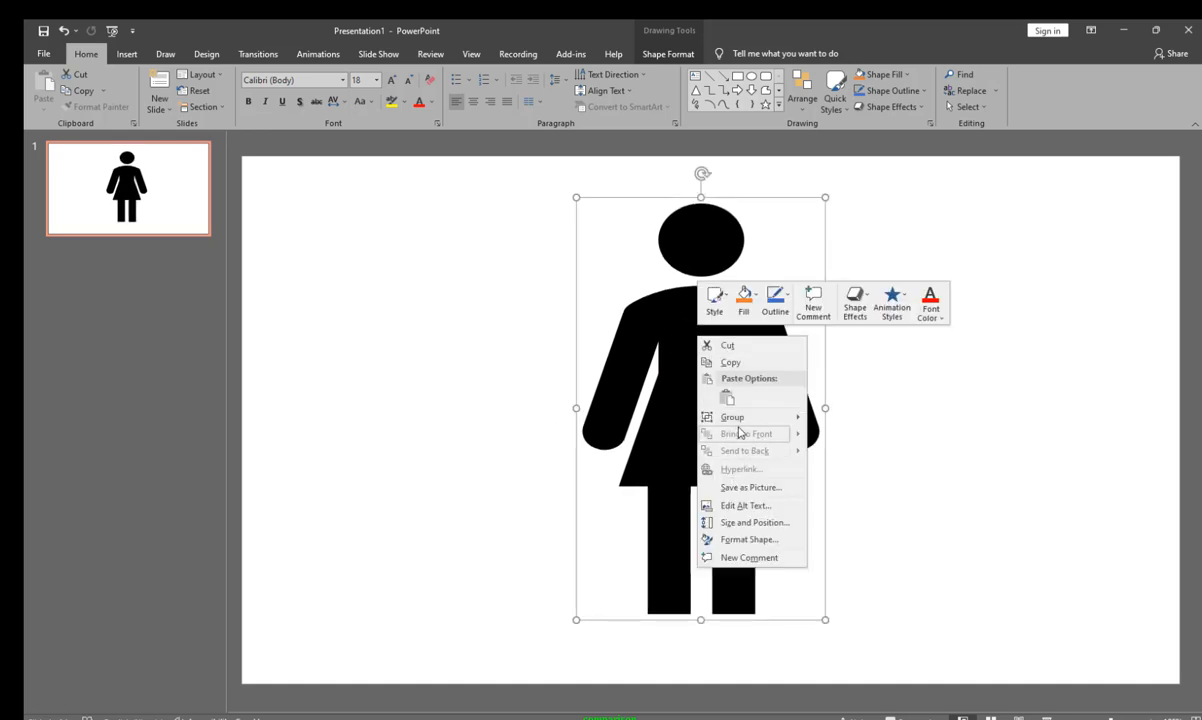
{"action": "mouse_move", "coordinate": [785, 418]}
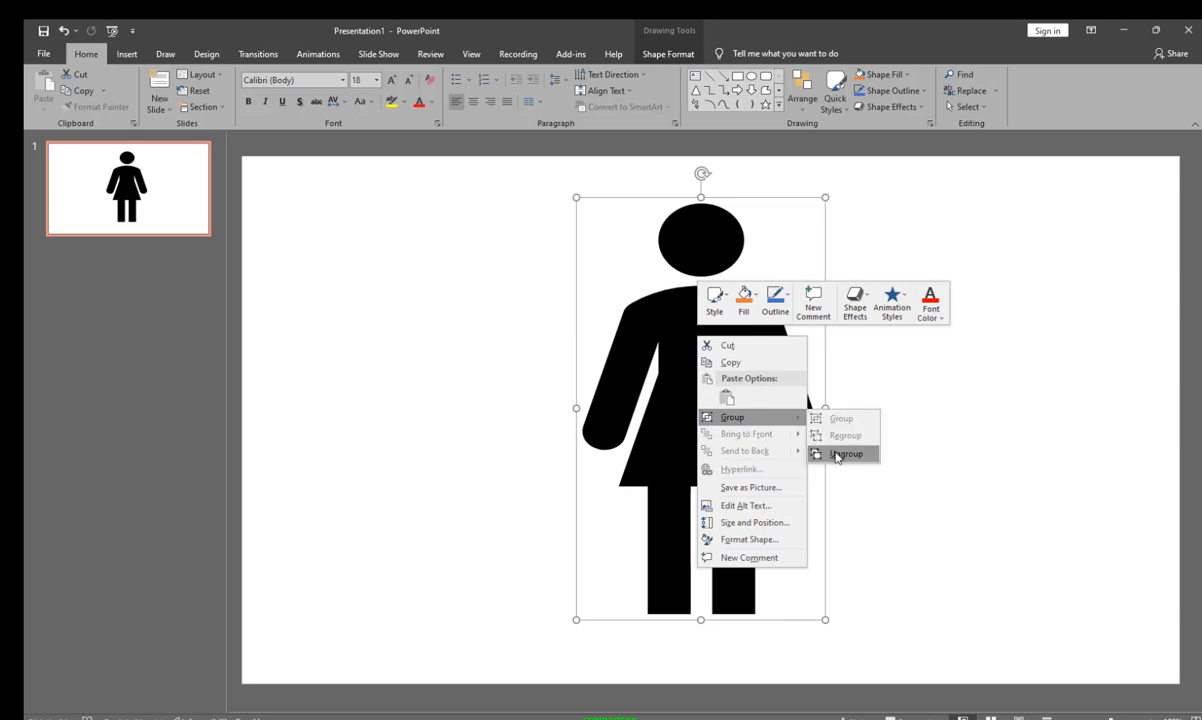
{"action": "left_click", "coordinate": [836, 456]}
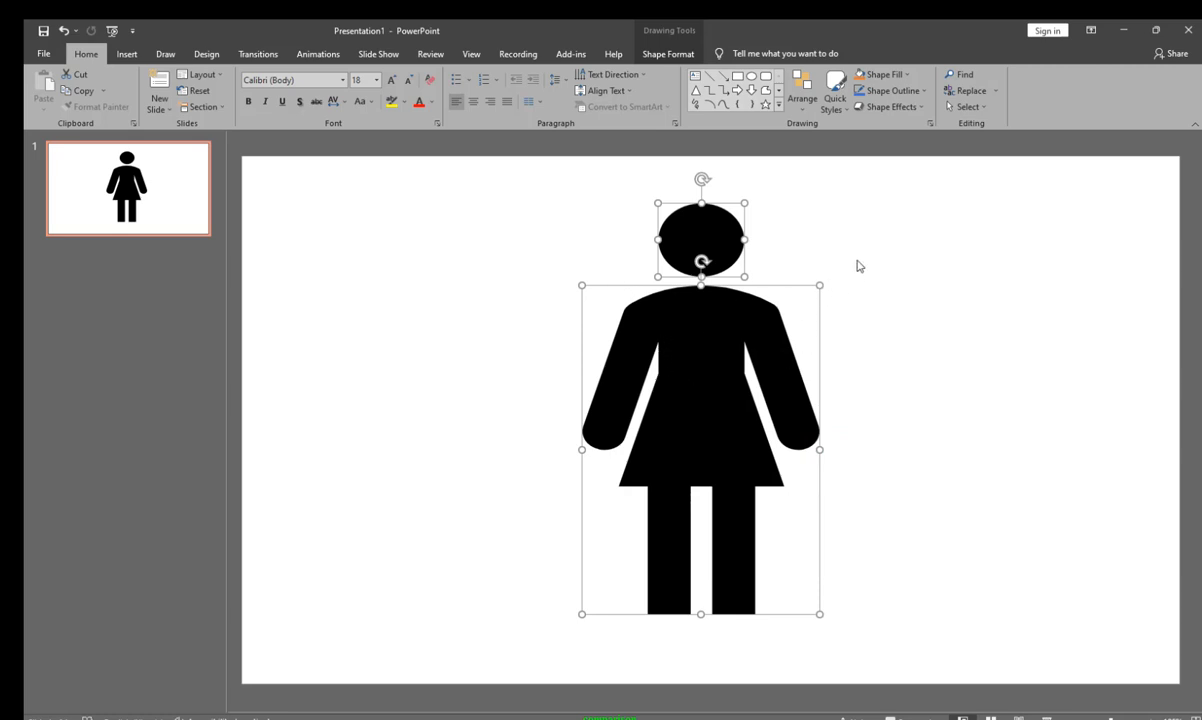
{"action": "left_click", "coordinate": [845, 227]}
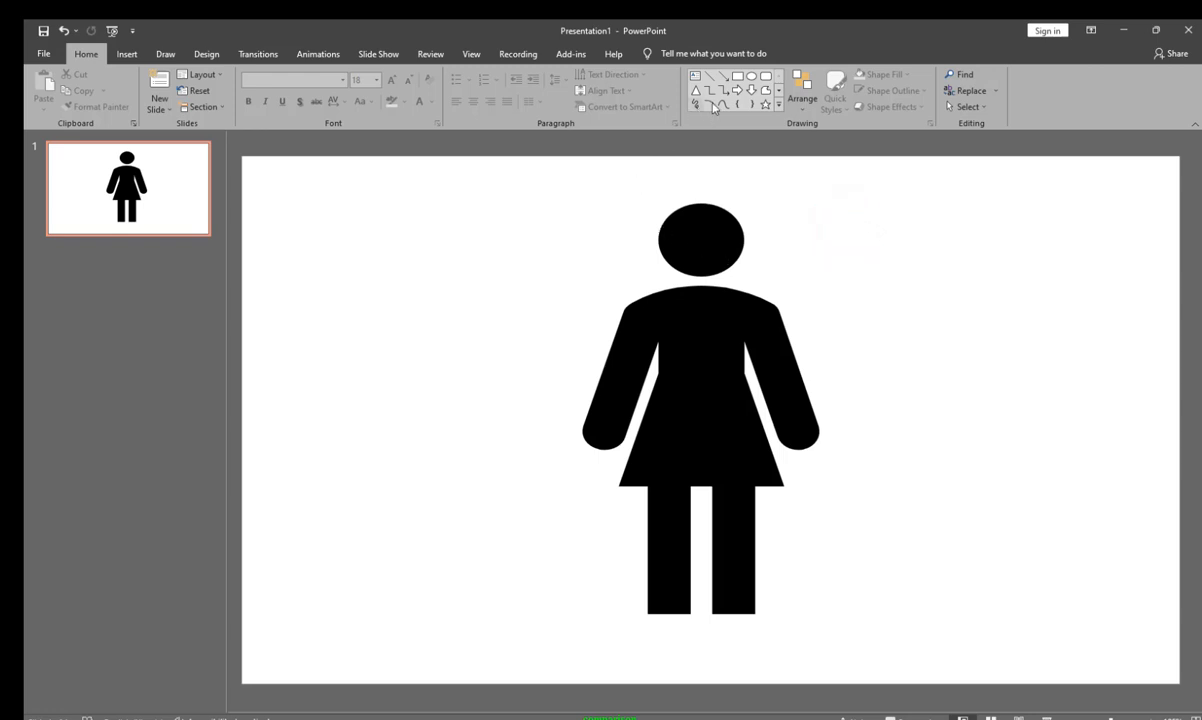
Step: Draw a rectangle about 15.82 cm high and 4.73 cm wide covering the right half of the woman, starting at her vertical centre line
{"action": "left_click", "coordinate": [736, 77]}
{"action": "left_click", "coordinate": [127, 55]}
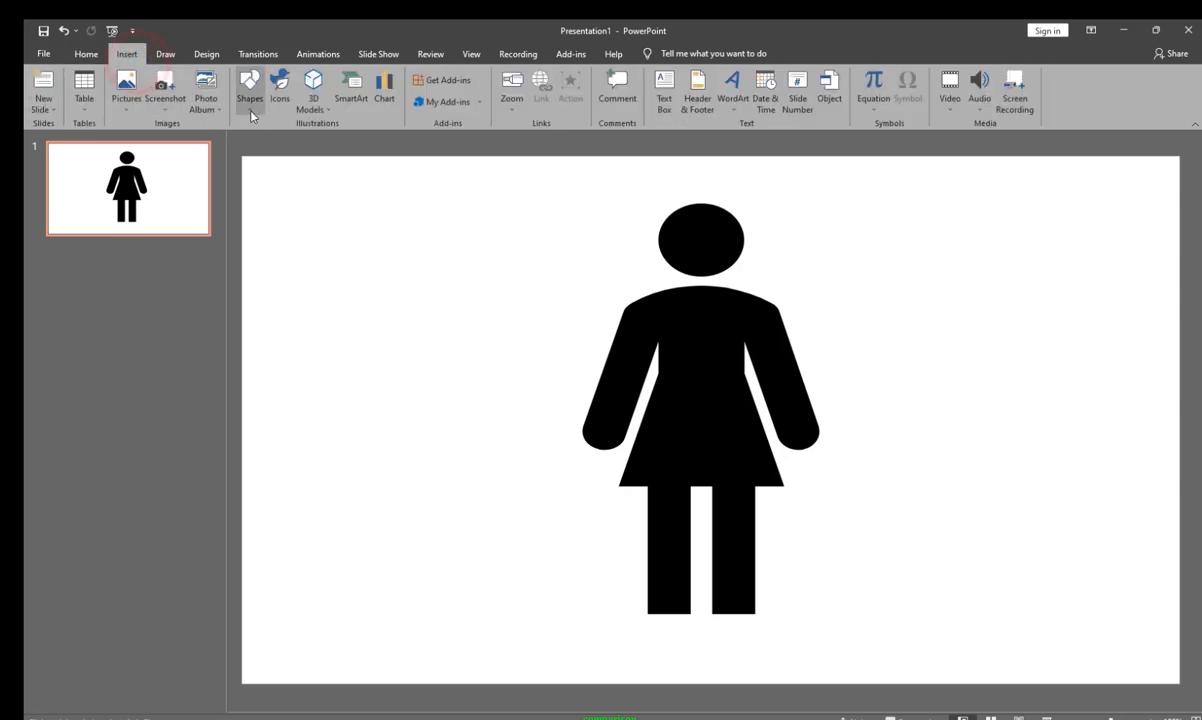
{"action": "left_click", "coordinate": [84, 55]}
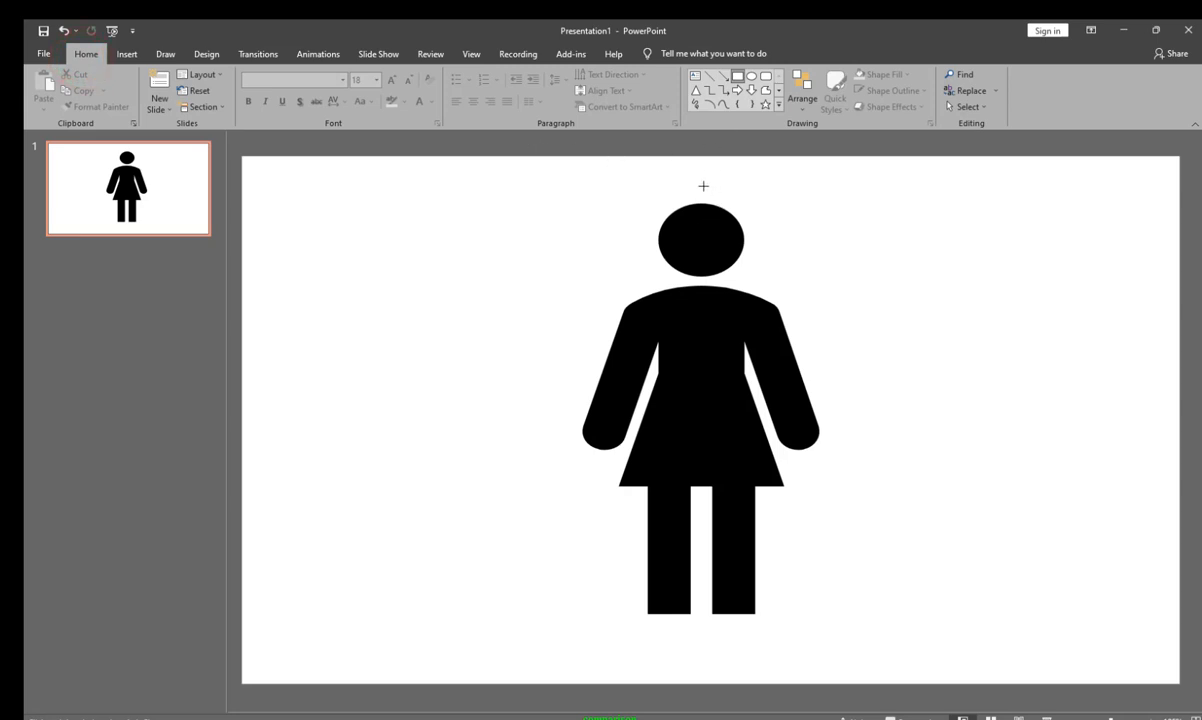
{"action": "left_click_drag", "start_coordinate": [699, 185], "coordinate": [832, 623]}
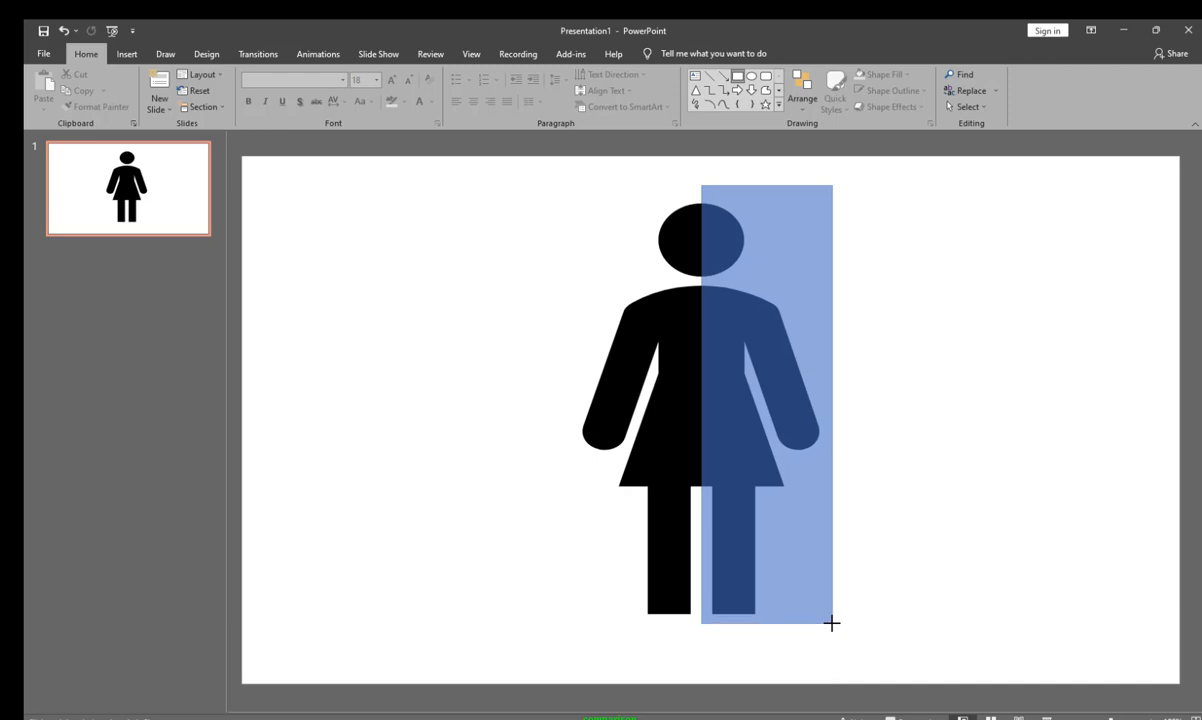
{"action": "left_click_drag", "start_coordinate": [832, 623], "coordinate": [832, 623]}
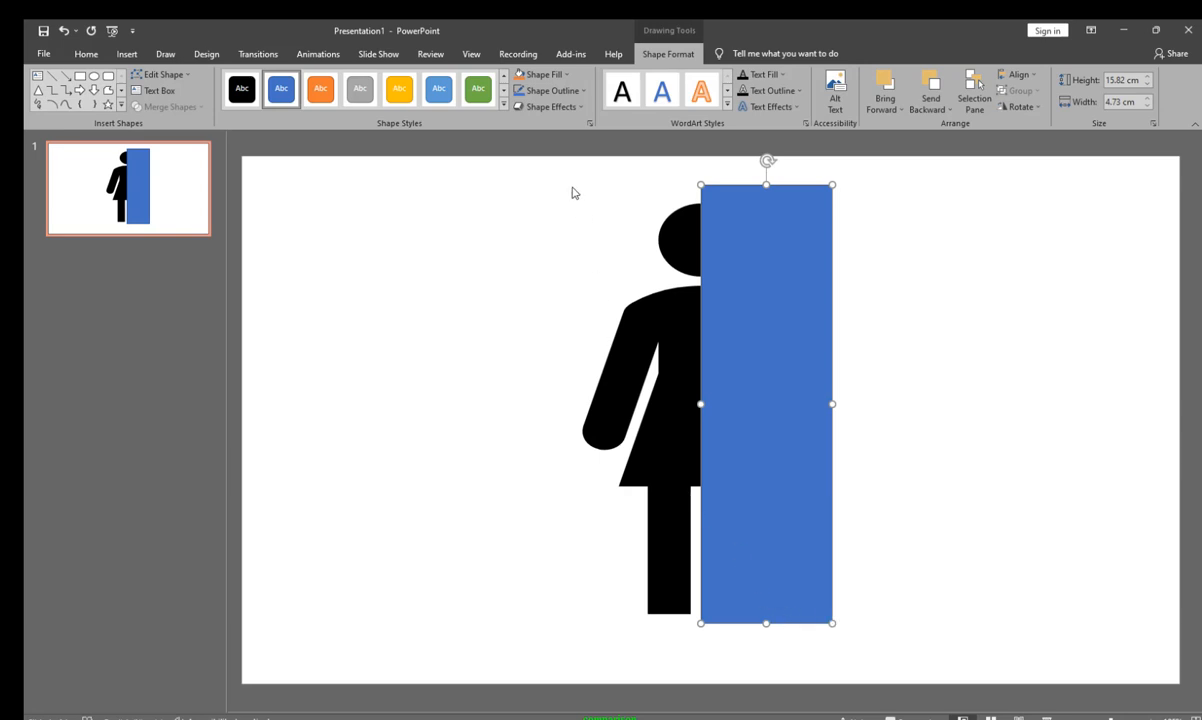
Step: Fragment the head, body and rectangle together to split the woman along her vertical centre line
{"action": "left_click_drag", "start_coordinate": [516, 168], "coordinate": [894, 637]}
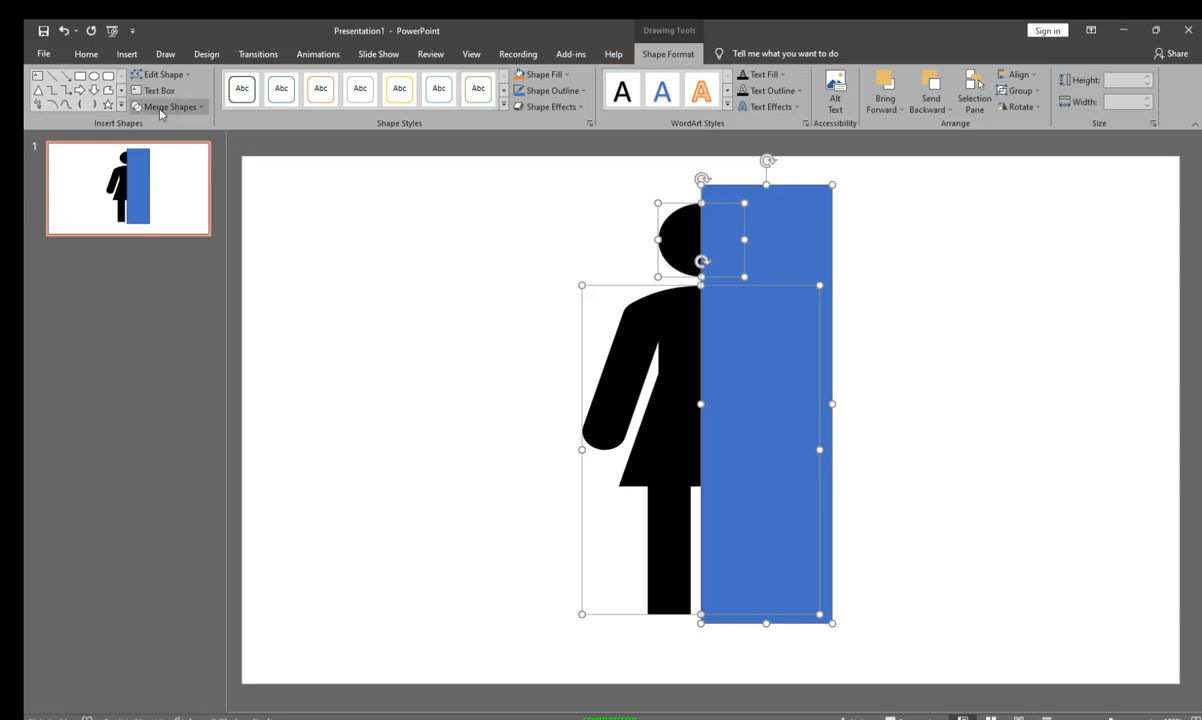
{"action": "left_click", "coordinate": [199, 108]}
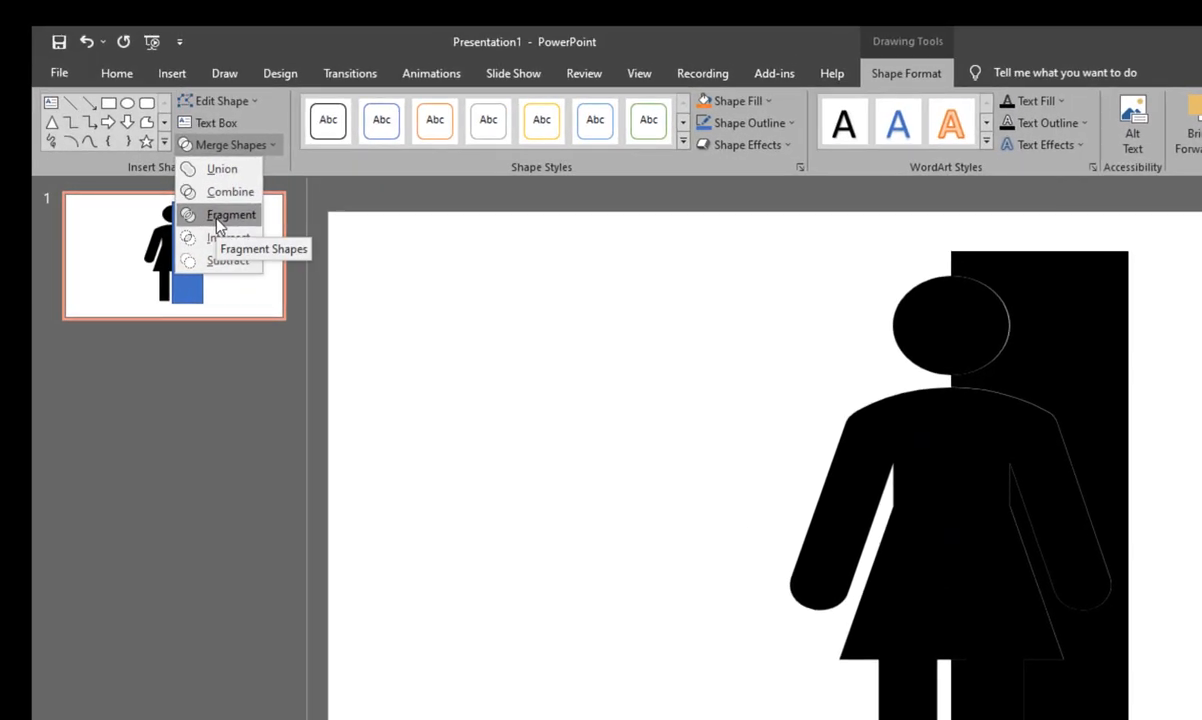
{"action": "left_click", "coordinate": [217, 220]}
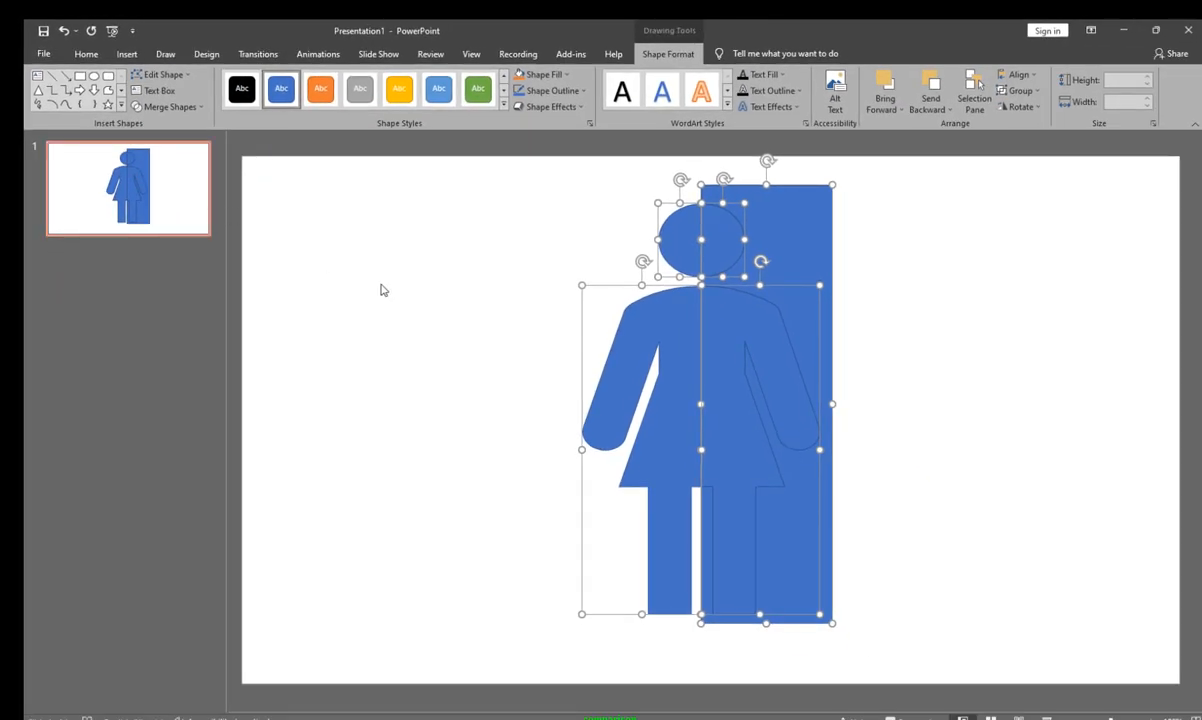
{"action": "left_click", "coordinate": [458, 338]}
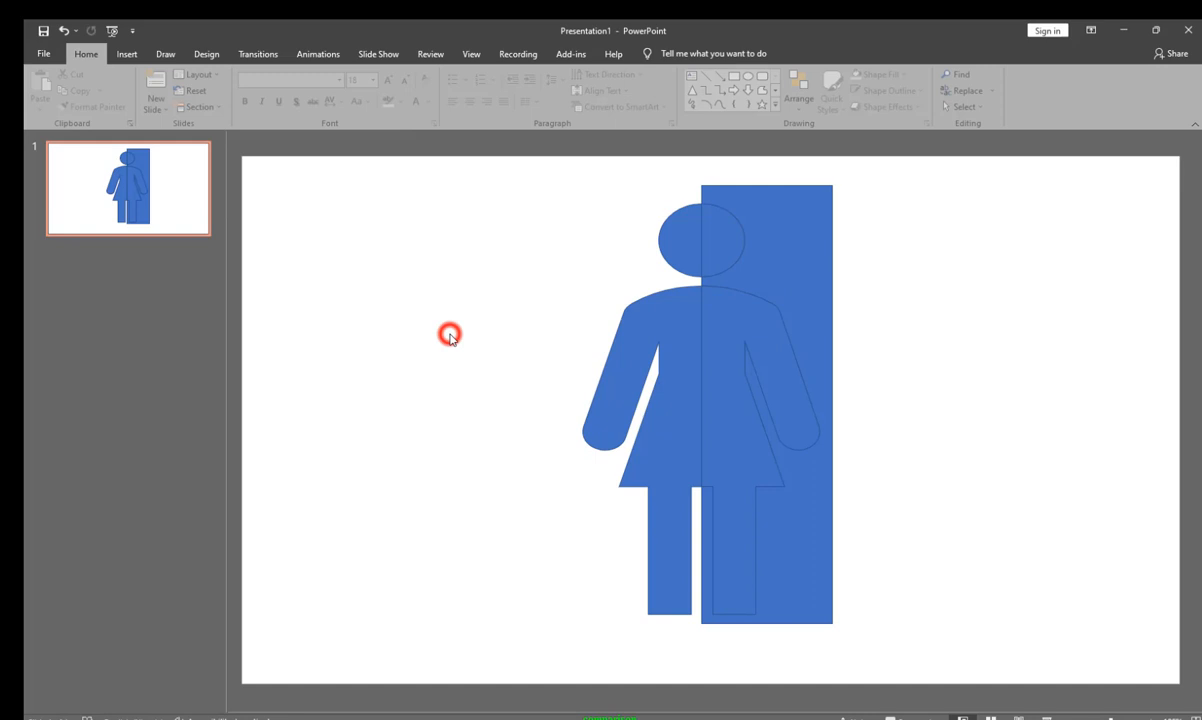
Step: Pull the leftover rectangle piece away from the woman's right half and delete it
{"action": "left_click", "coordinate": [811, 283]}
{"action": "left_click_drag", "start_coordinate": [811, 283], "coordinate": [1000, 302]}
{"action": "key", "text": "Delete"}
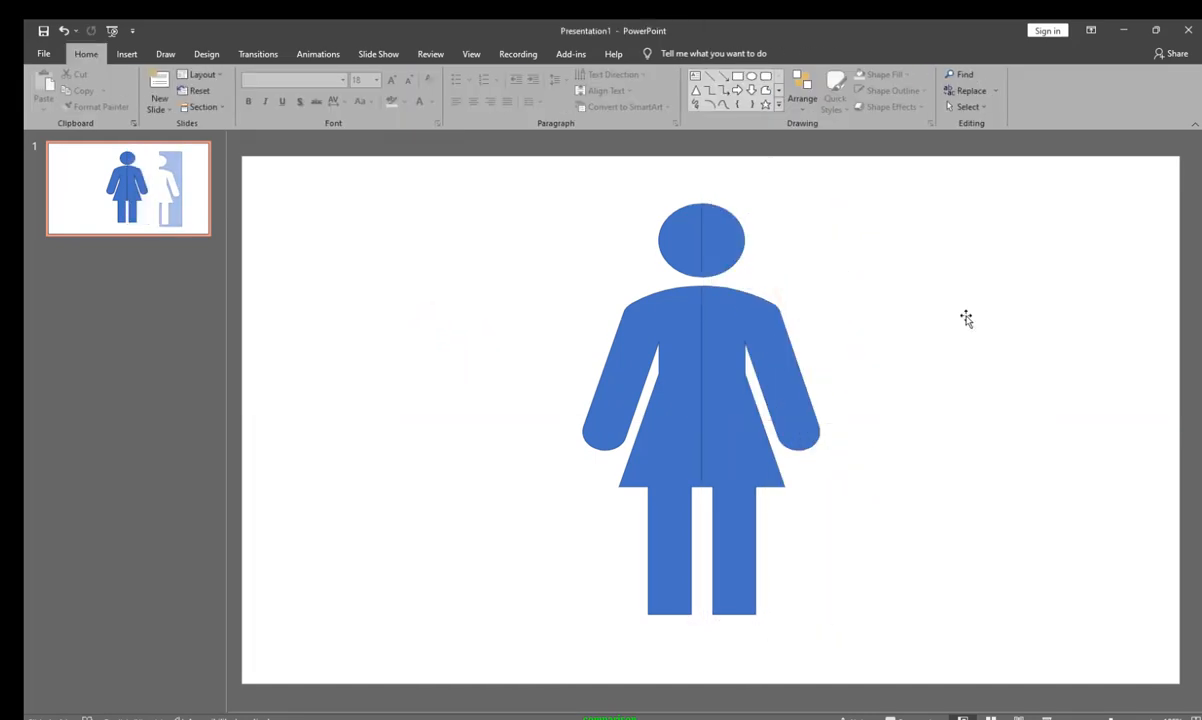
Step: Select the head and body halves one by one to check that they are separate pieces
{"action": "left_click", "coordinate": [708, 231]}
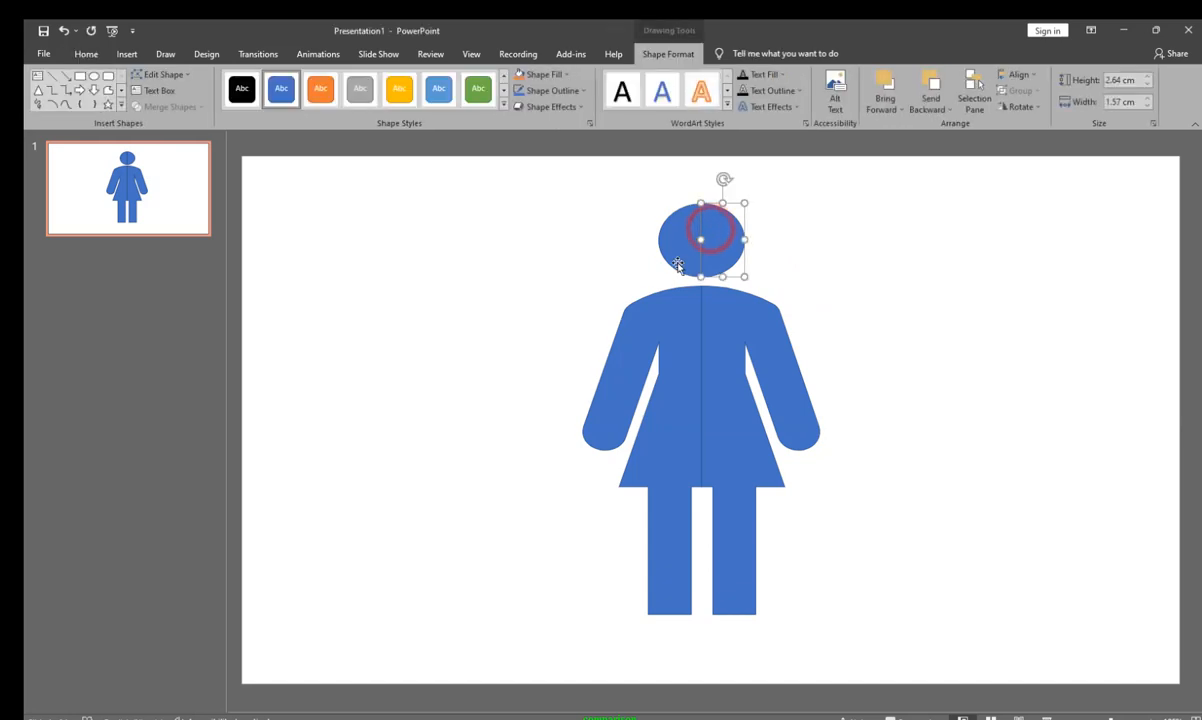
{"action": "left_click", "coordinate": [678, 252]}
{"action": "left_click", "coordinate": [672, 321]}
{"action": "left_click", "coordinate": [737, 350]}
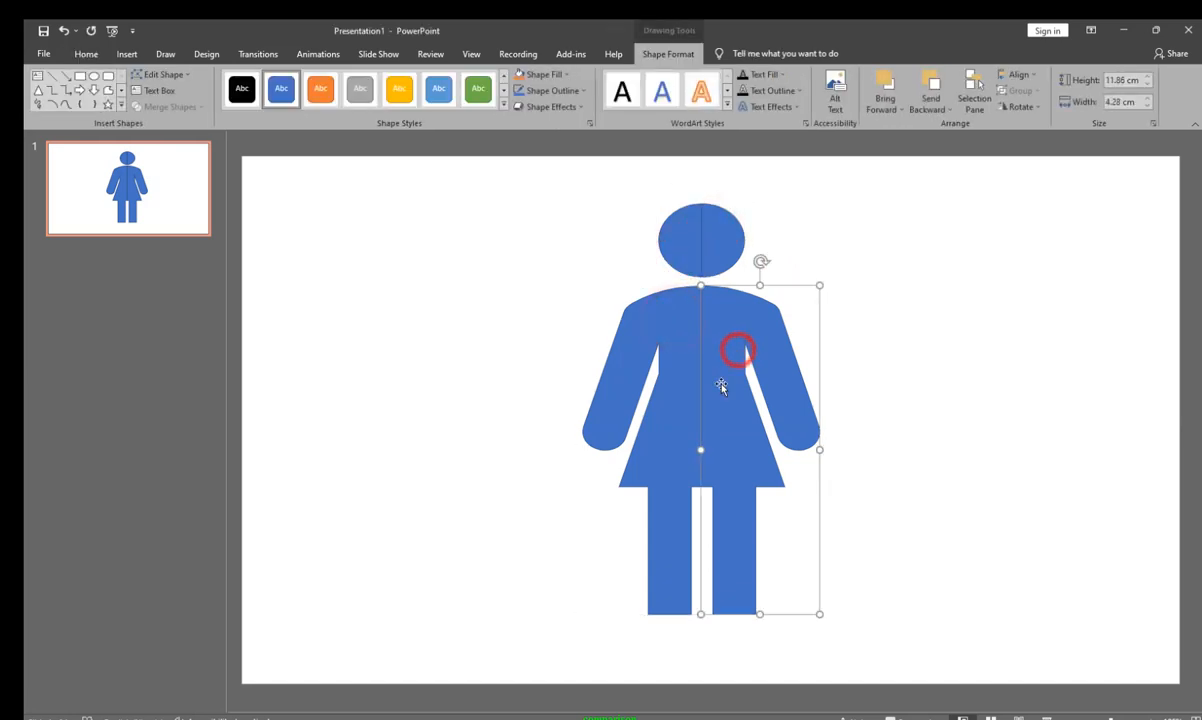
{"action": "left_click", "coordinate": [877, 340]}
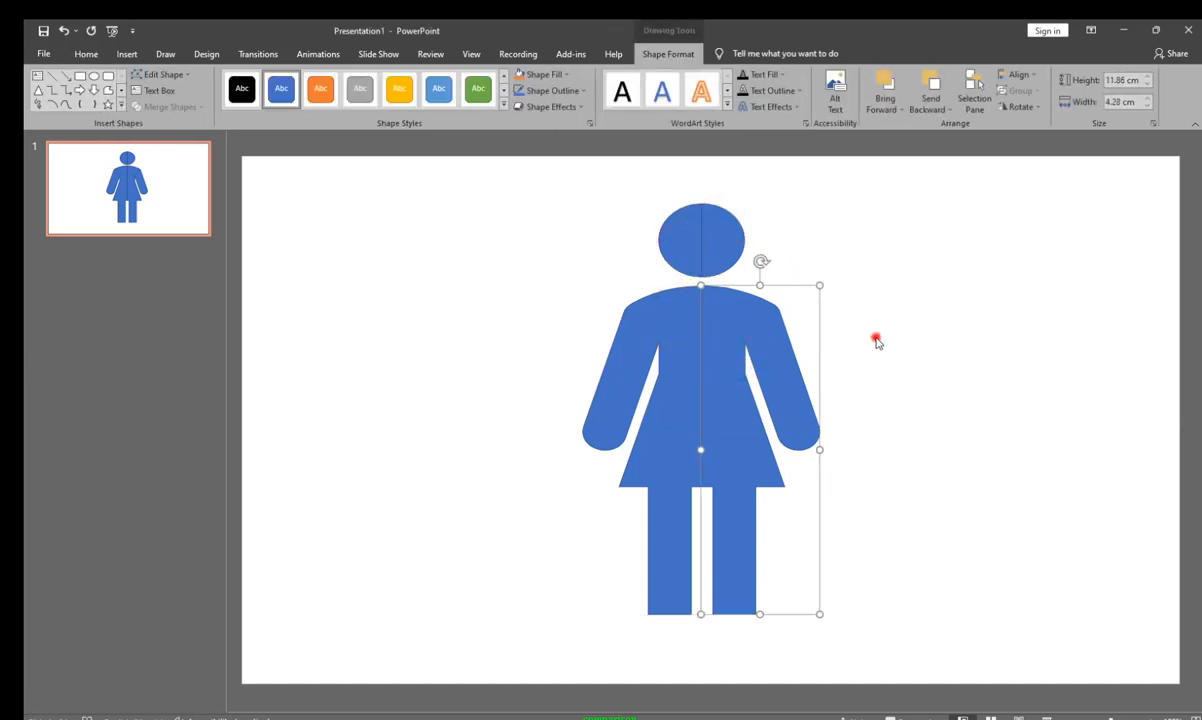
Step: Group the right half of the head with the right half of the body
{"action": "left_click", "coordinate": [718, 251]}
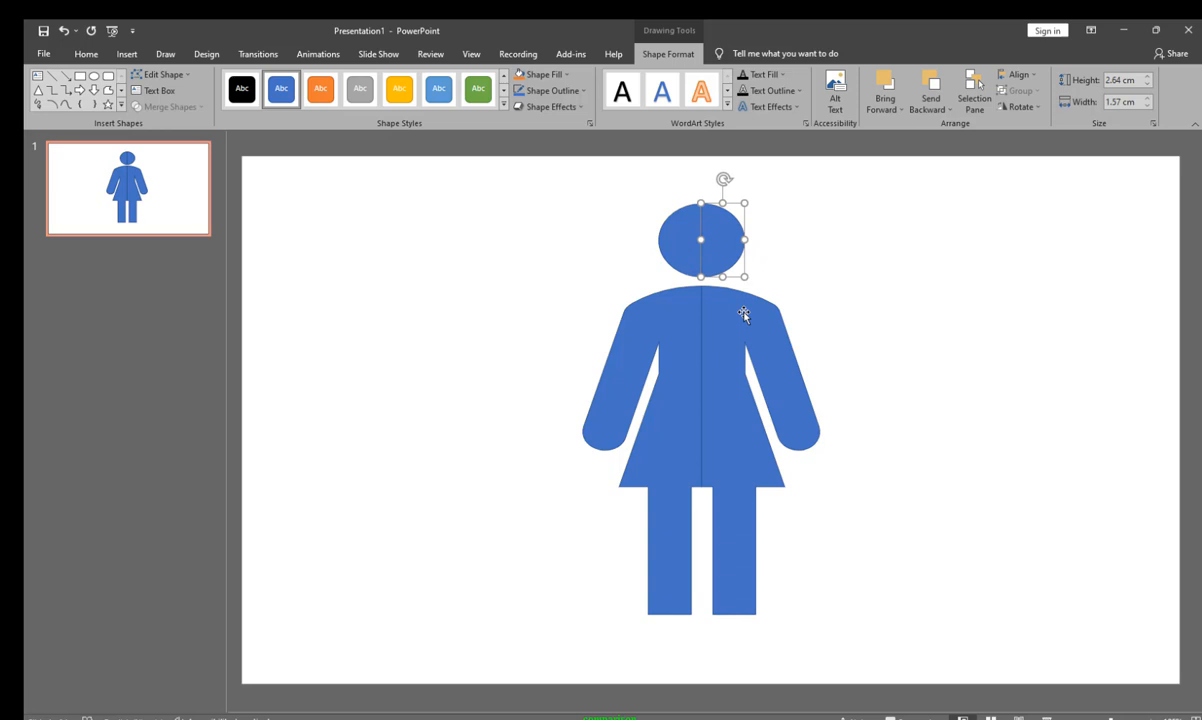
{"action": "left_click", "coordinate": [730, 386], "text": "shift"}
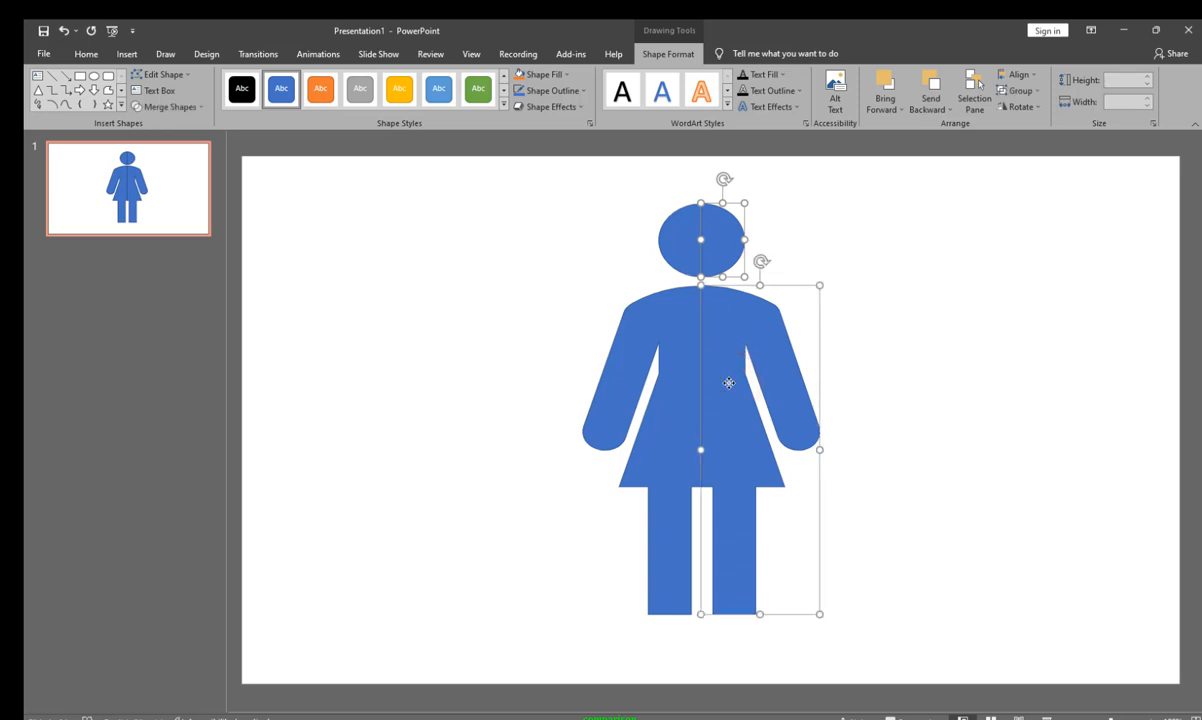
{"action": "right_click", "coordinate": [732, 381]}
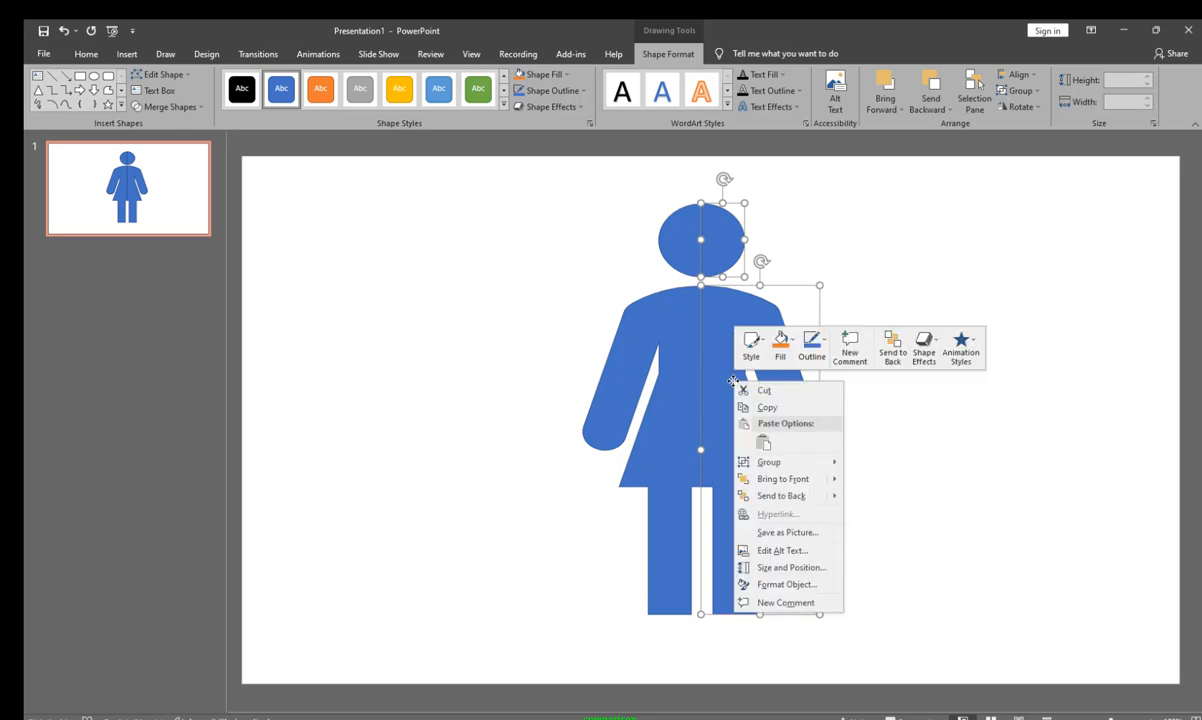
{"action": "mouse_move", "coordinate": [782, 464]}
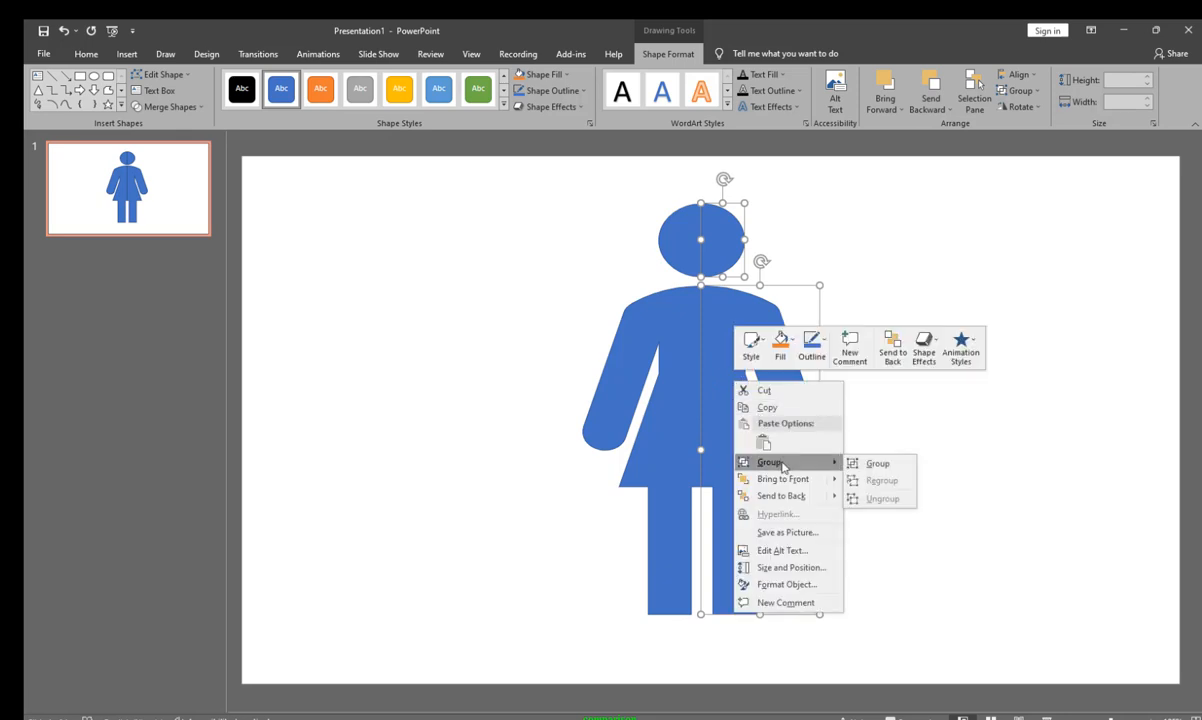
{"action": "left_click", "coordinate": [870, 463]}
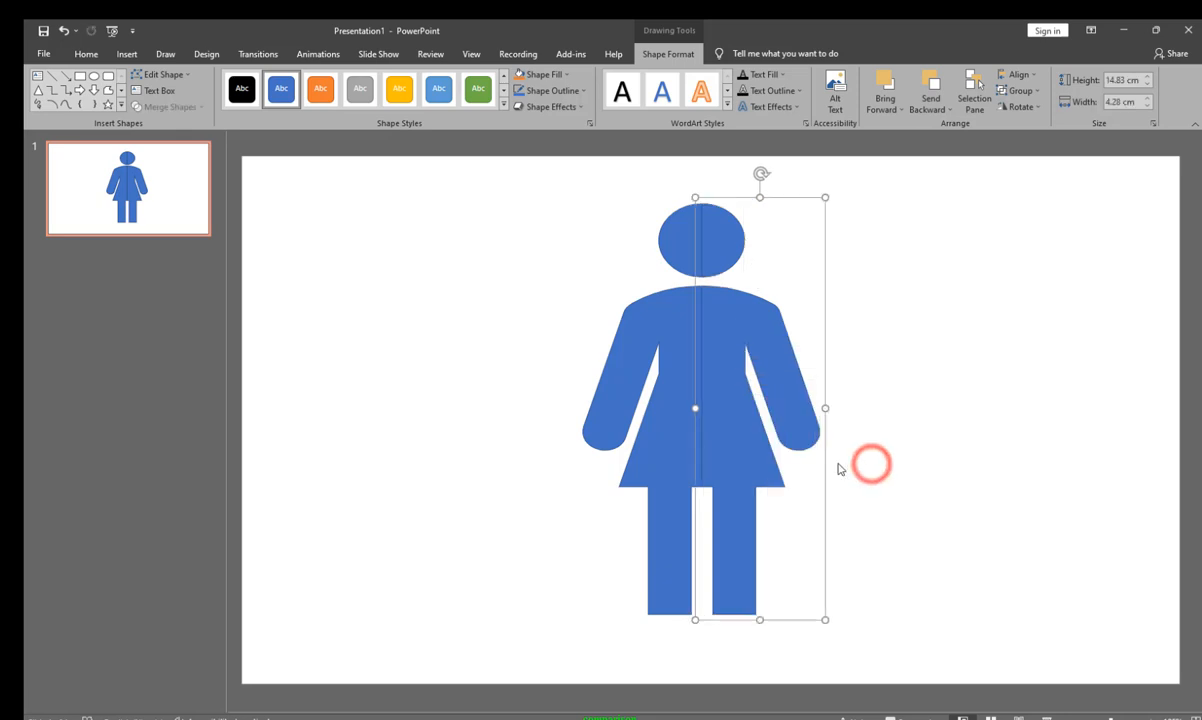
Step: Group the left half of the head with the left half of the body and clear the selection
{"action": "left_click", "coordinate": [669, 246]}
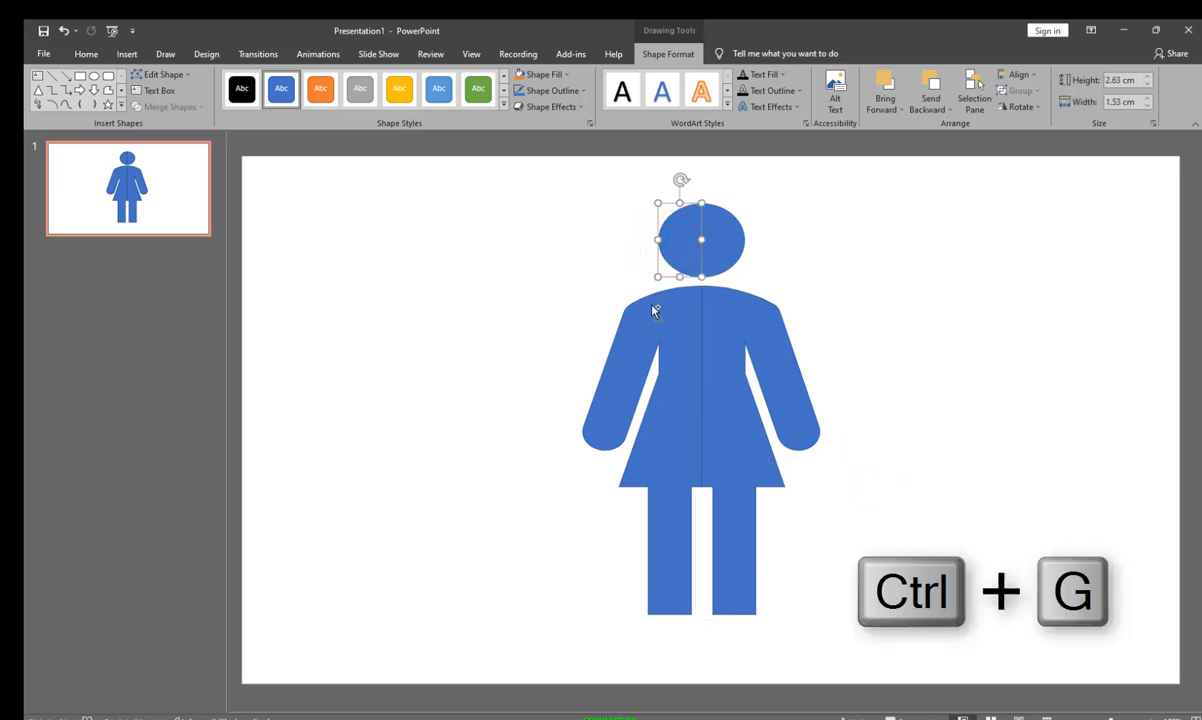
{"action": "left_click", "coordinate": [645, 351], "text": "shift"}
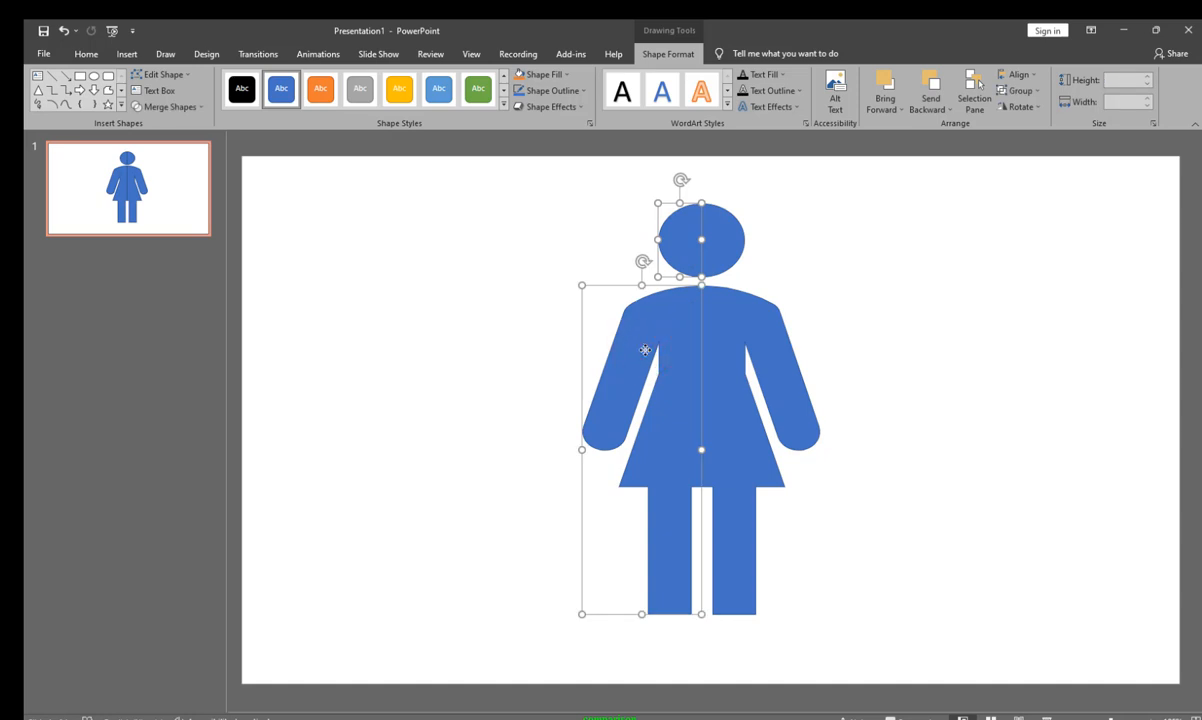
{"action": "key", "text": "ctrl+g"}
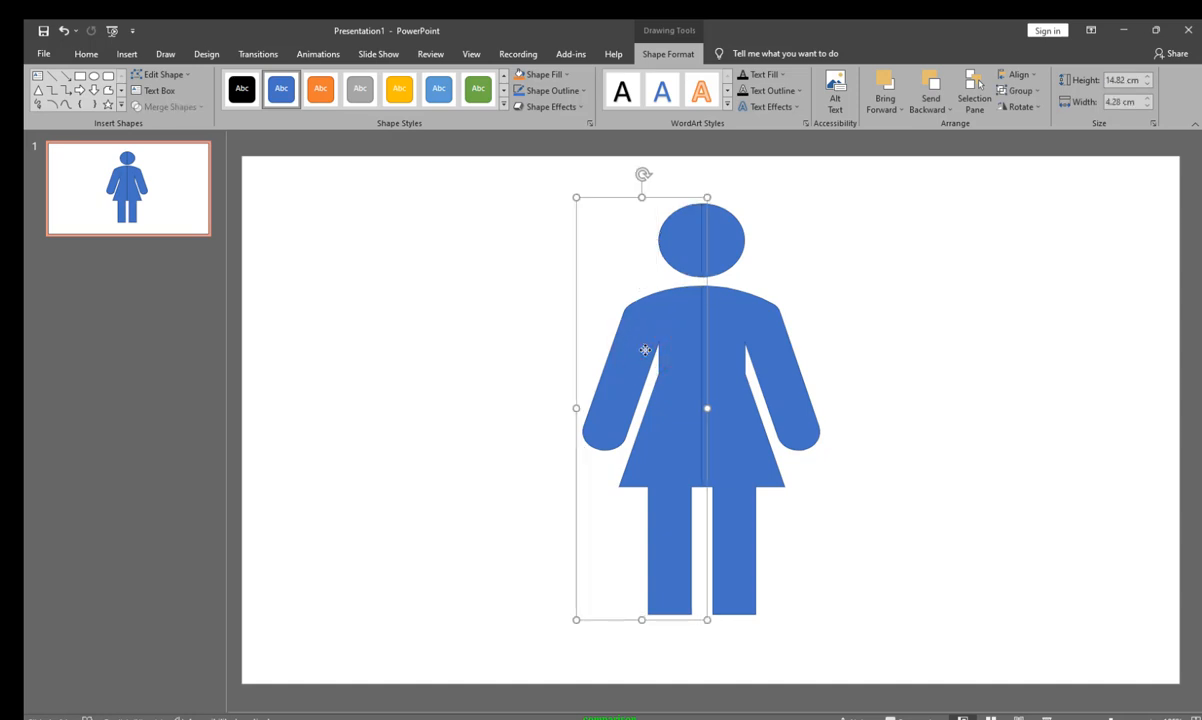
{"action": "left_click", "coordinate": [775, 278]}
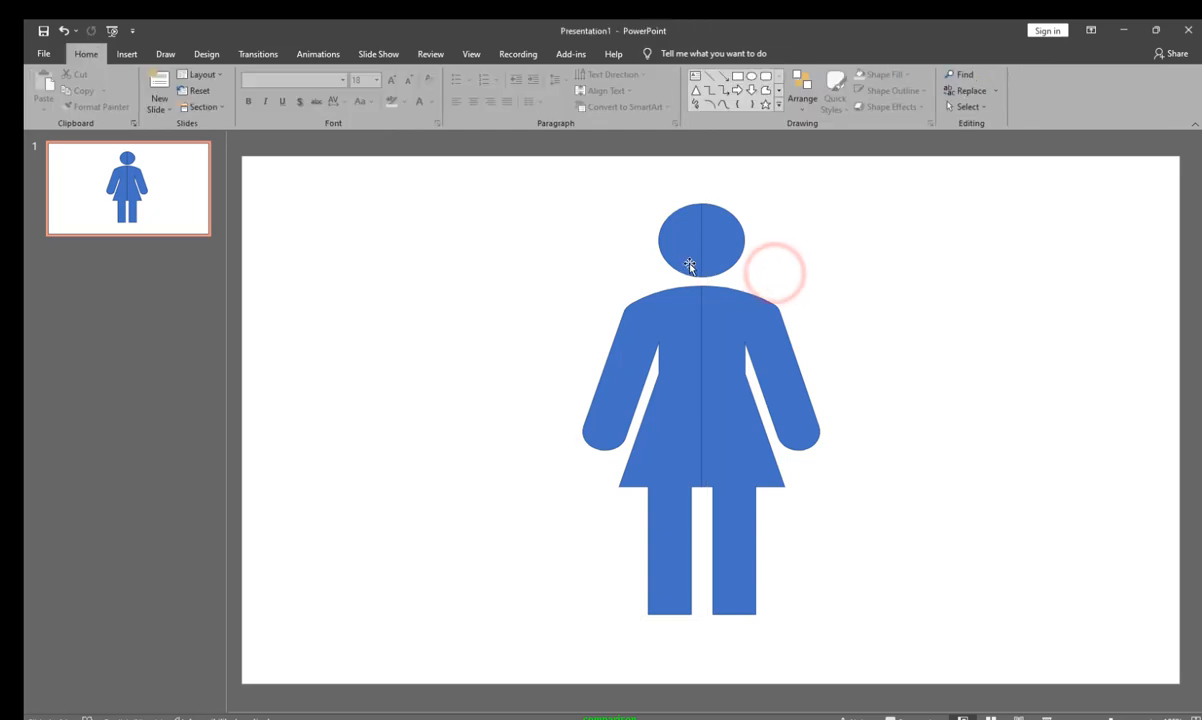
{"action": "left_click", "coordinate": [417, 248]}
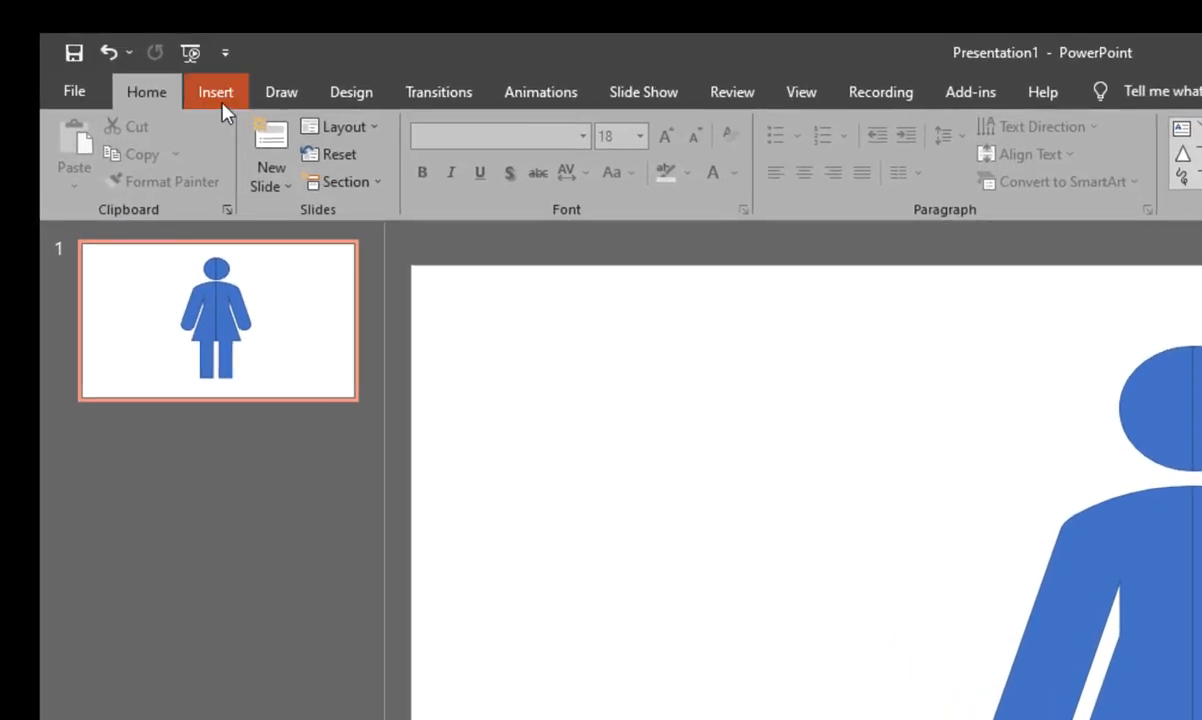
Step: Open the online pictures search for inserting an image on the slide
{"action": "left_click", "coordinate": [127, 53]}
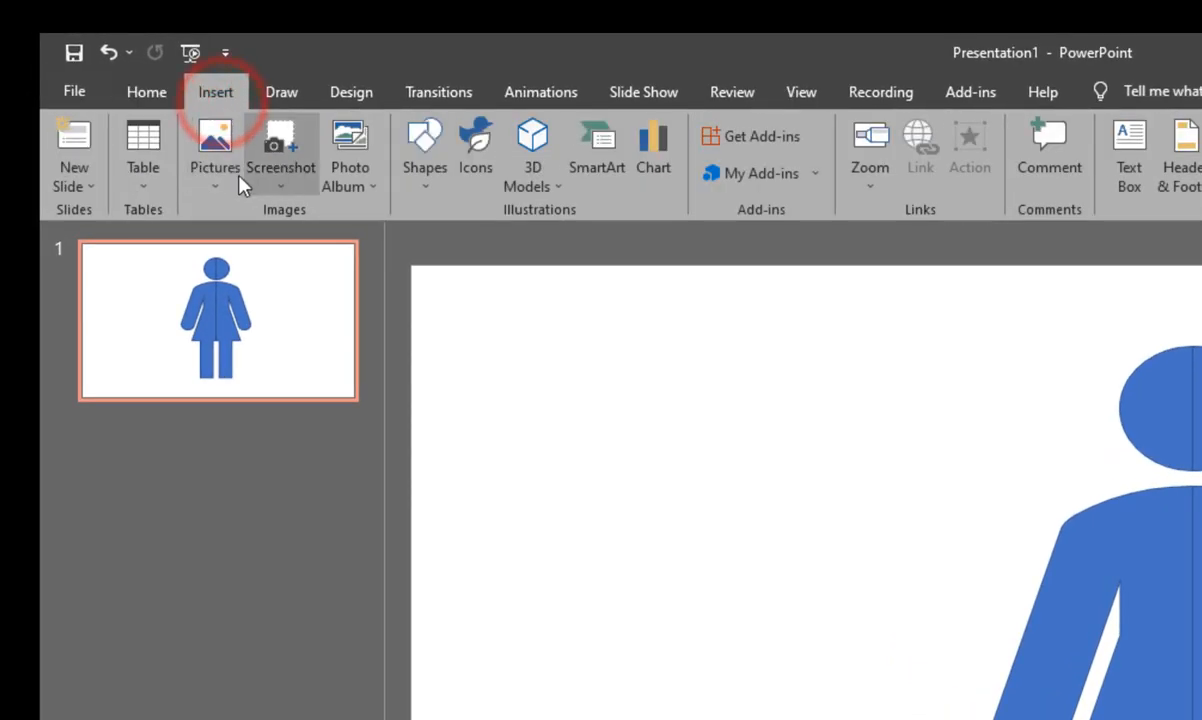
{"action": "left_click", "coordinate": [218, 184]}
{"action": "left_click", "coordinate": [239, 272]}
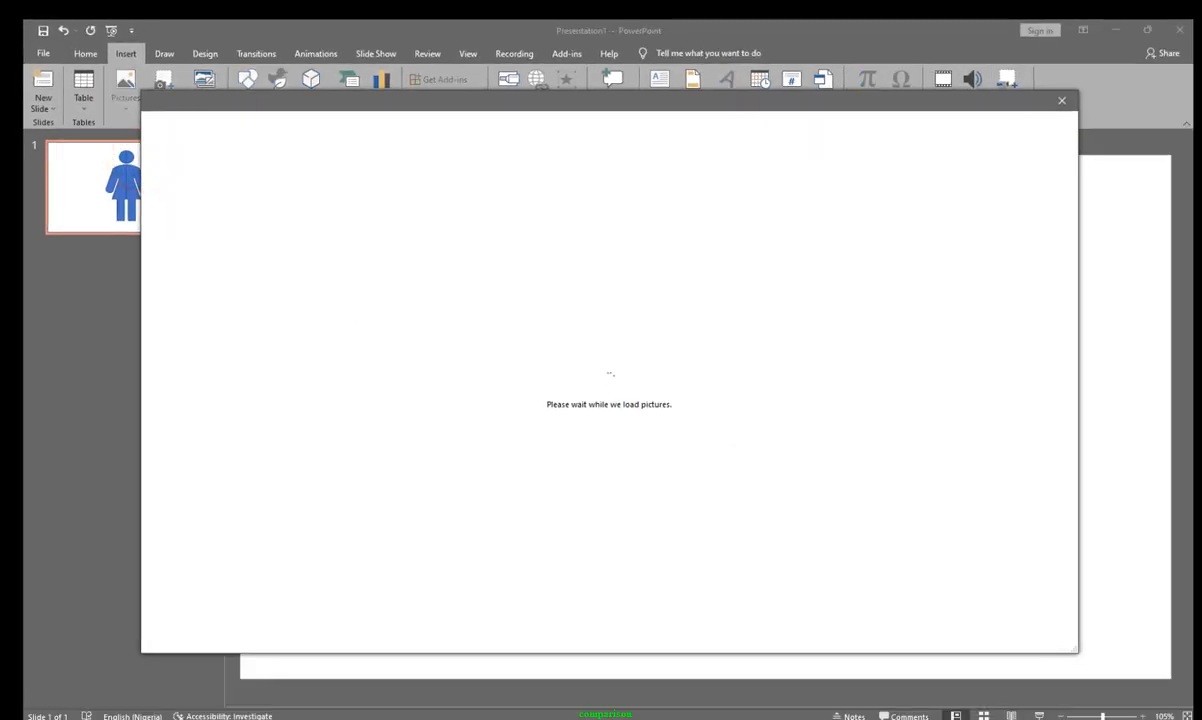
Step: Switch to Chrome and open pixabay.com in a new tab as a source of free pictures
{"action": "mouse_move", "coordinate": [829, 718]}
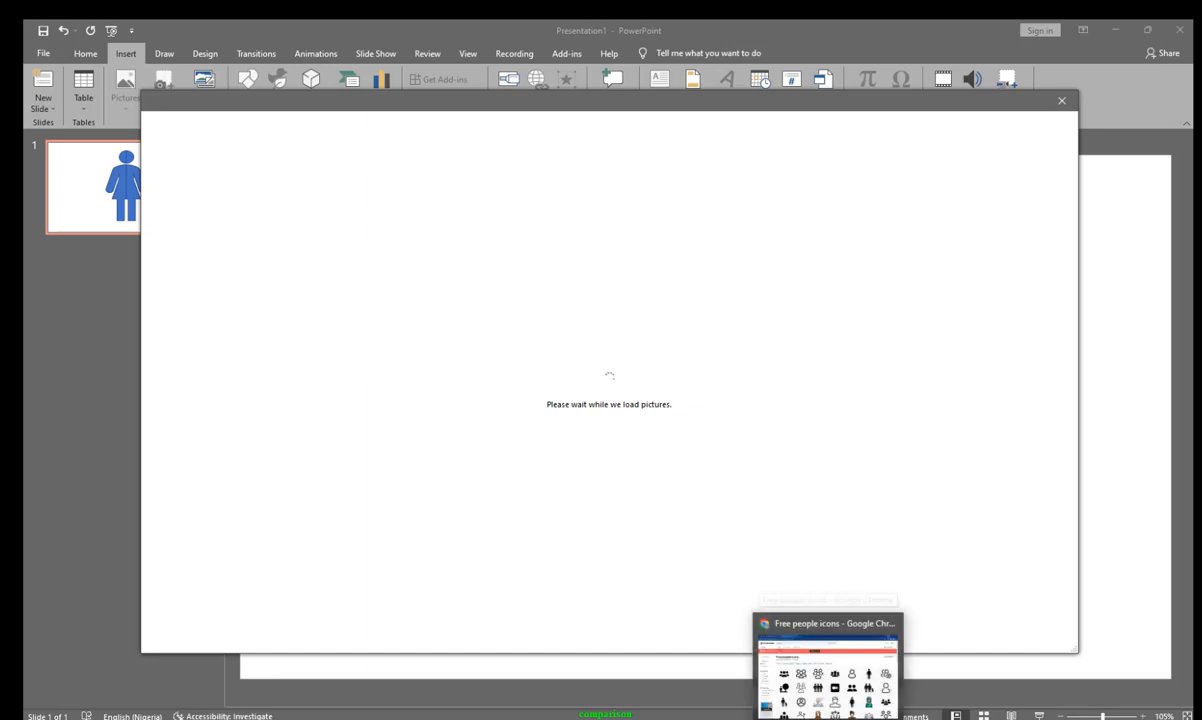
{"action": "left_click", "coordinate": [829, 672]}
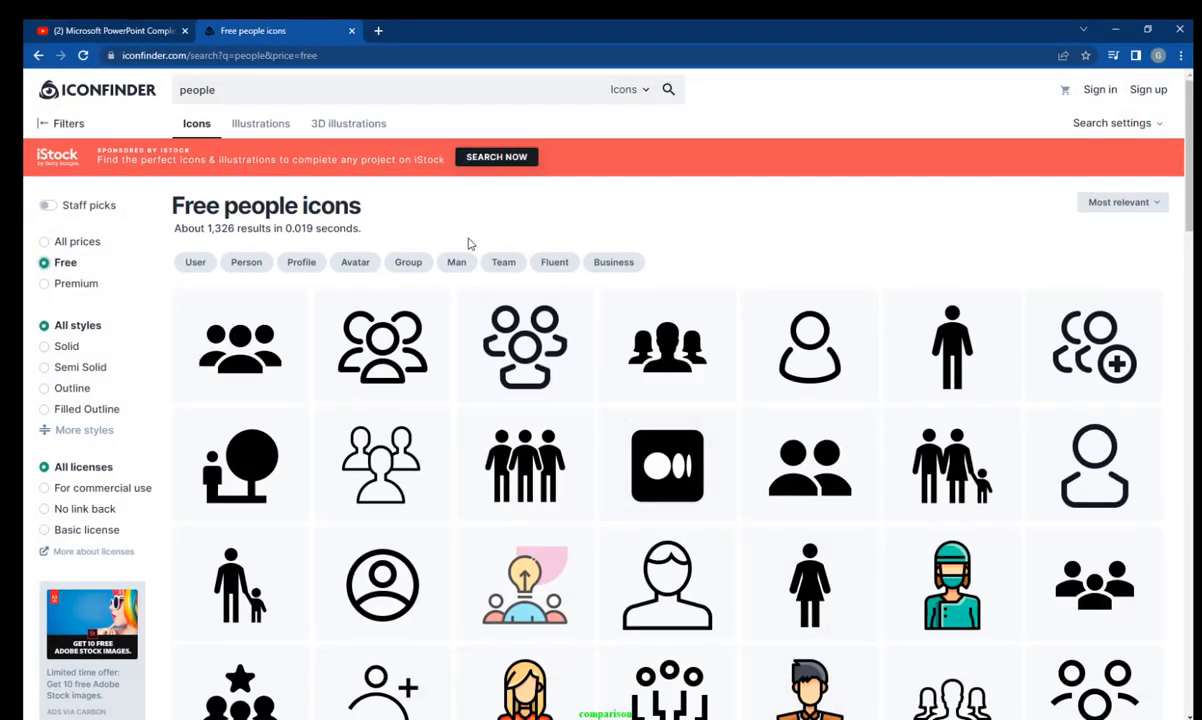
{"action": "left_click", "coordinate": [379, 31]}
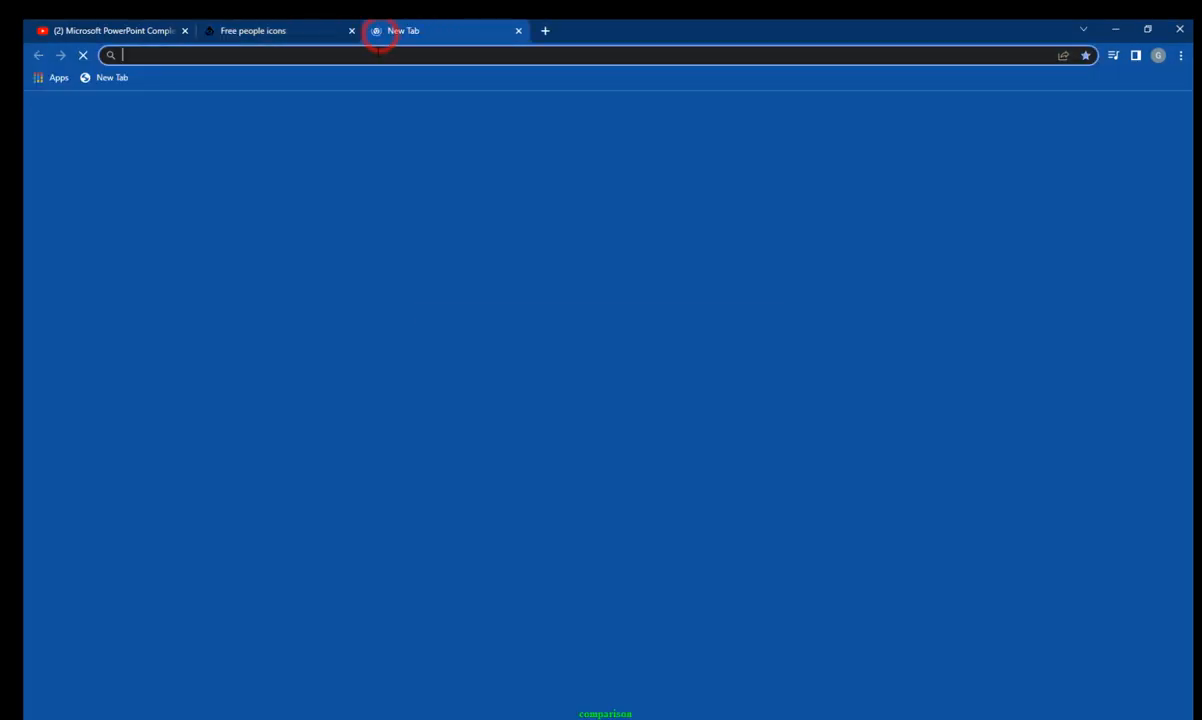
{"action": "left_click", "coordinate": [366, 58]}
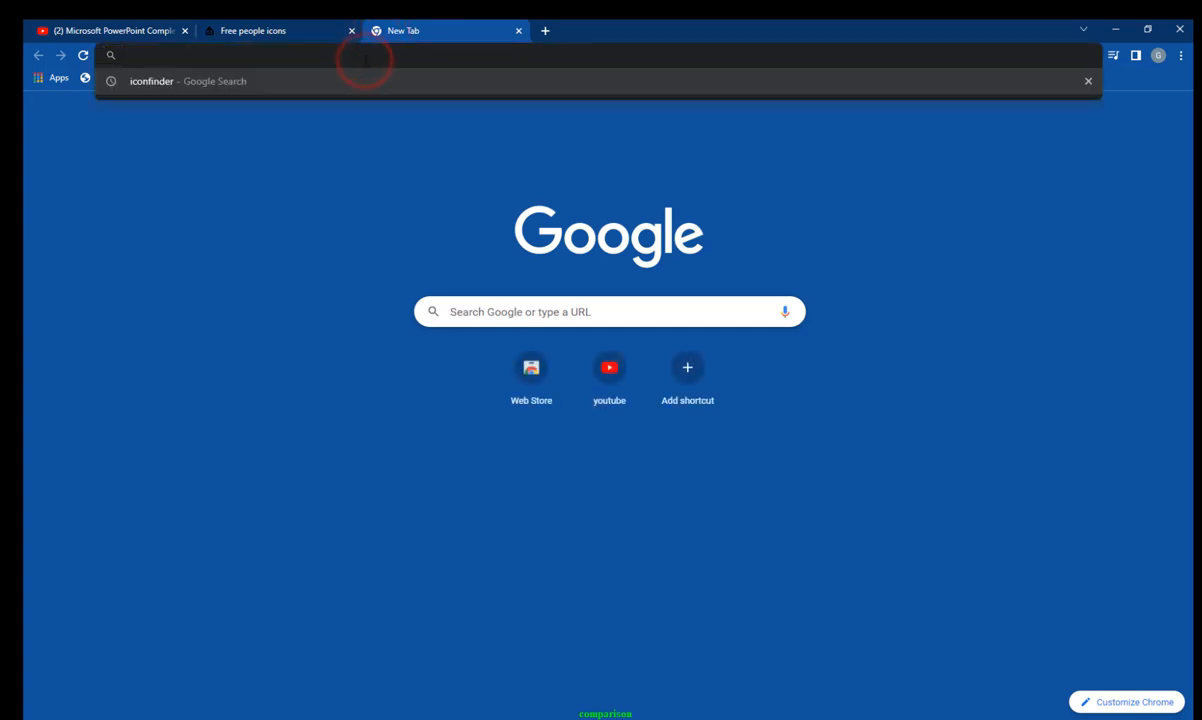
{"action": "type", "text": "p"}
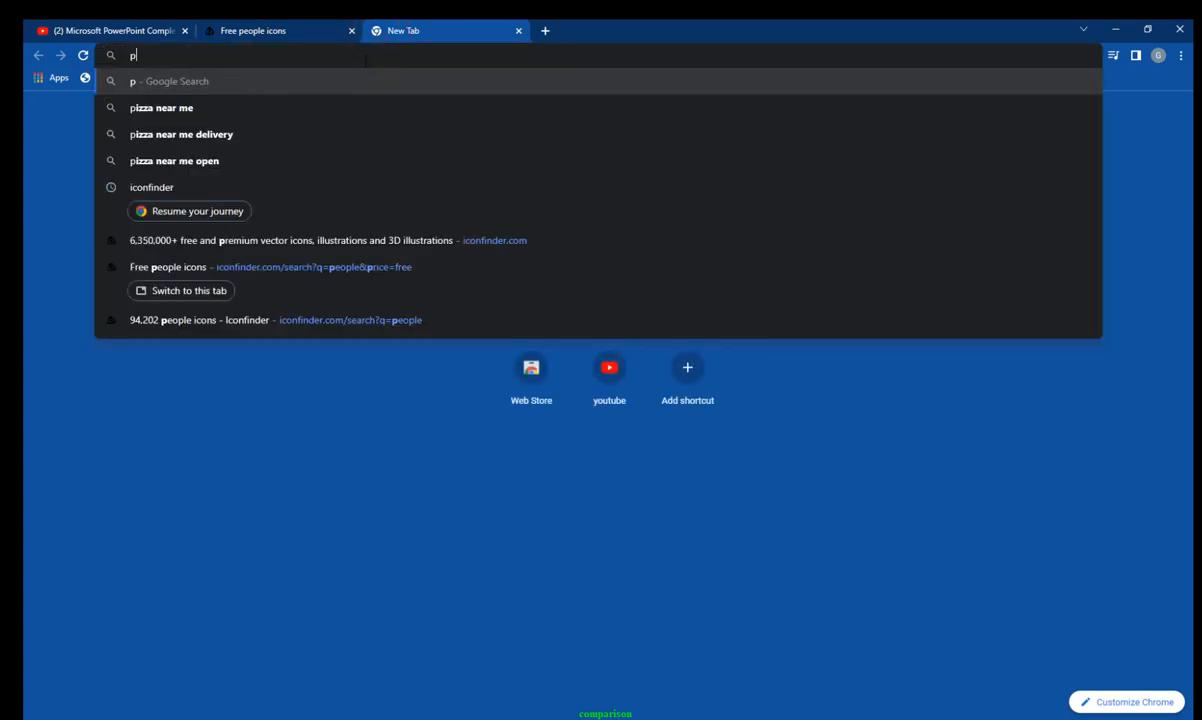
{"action": "type", "text": "ixabay"}
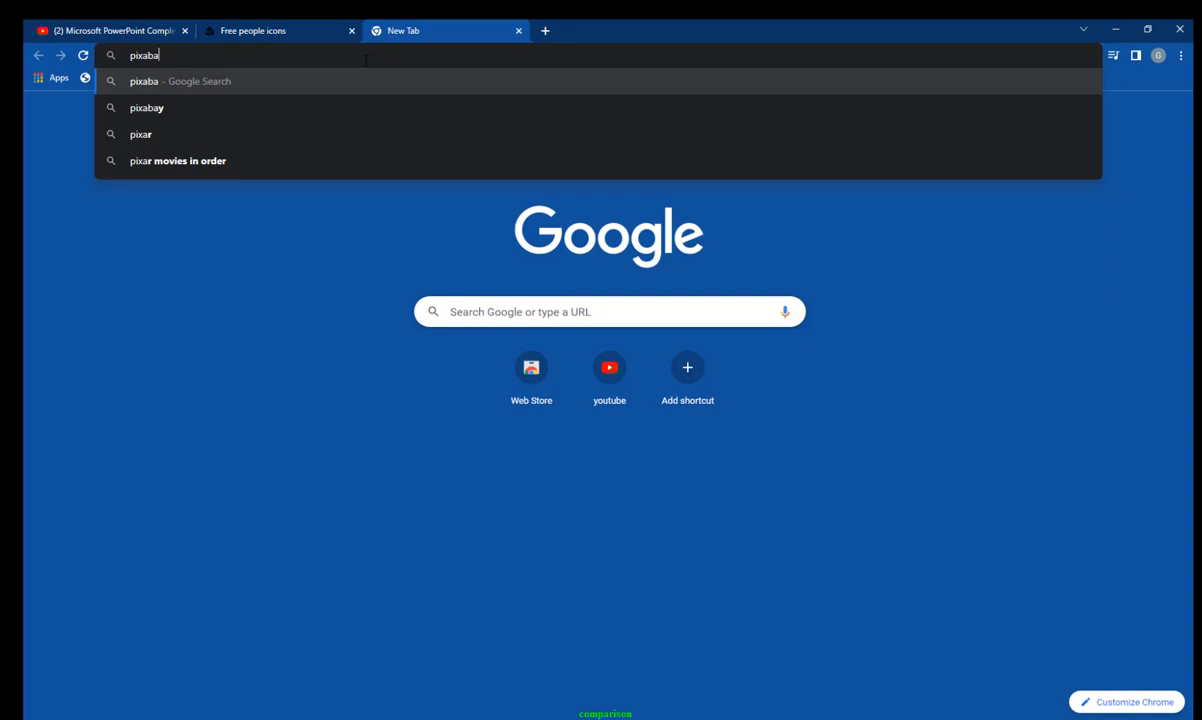
{"action": "type", "text": ".com"}
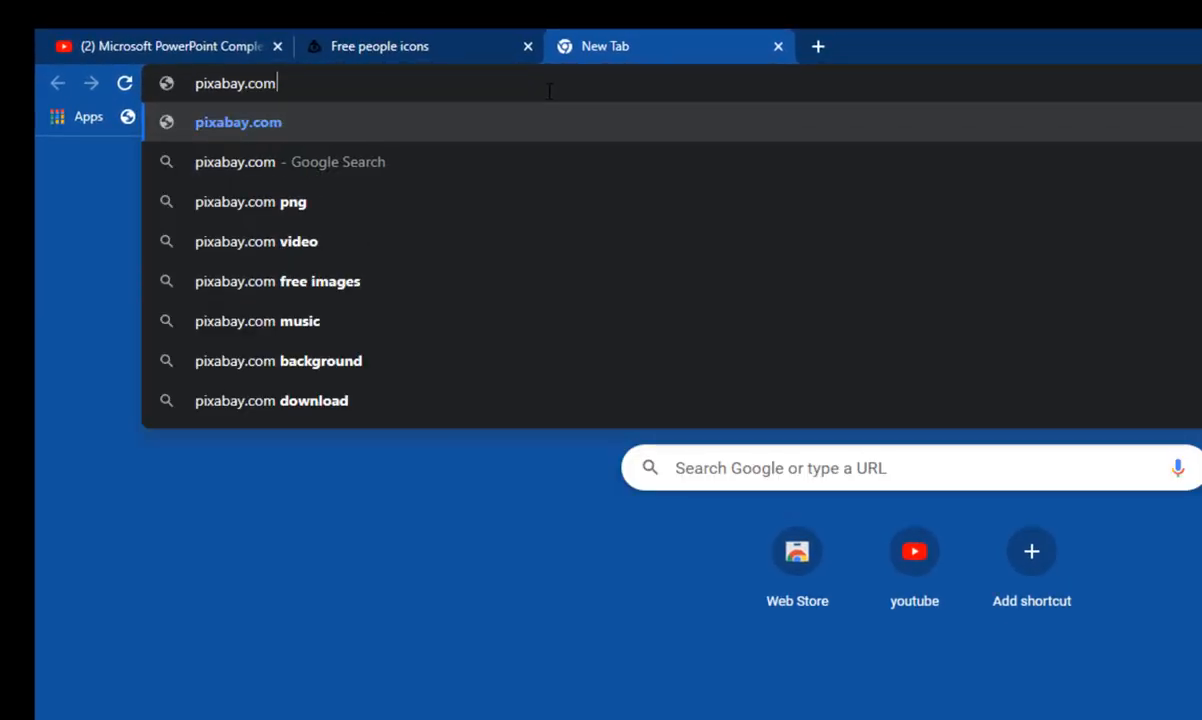
{"action": "key", "text": "Return"}
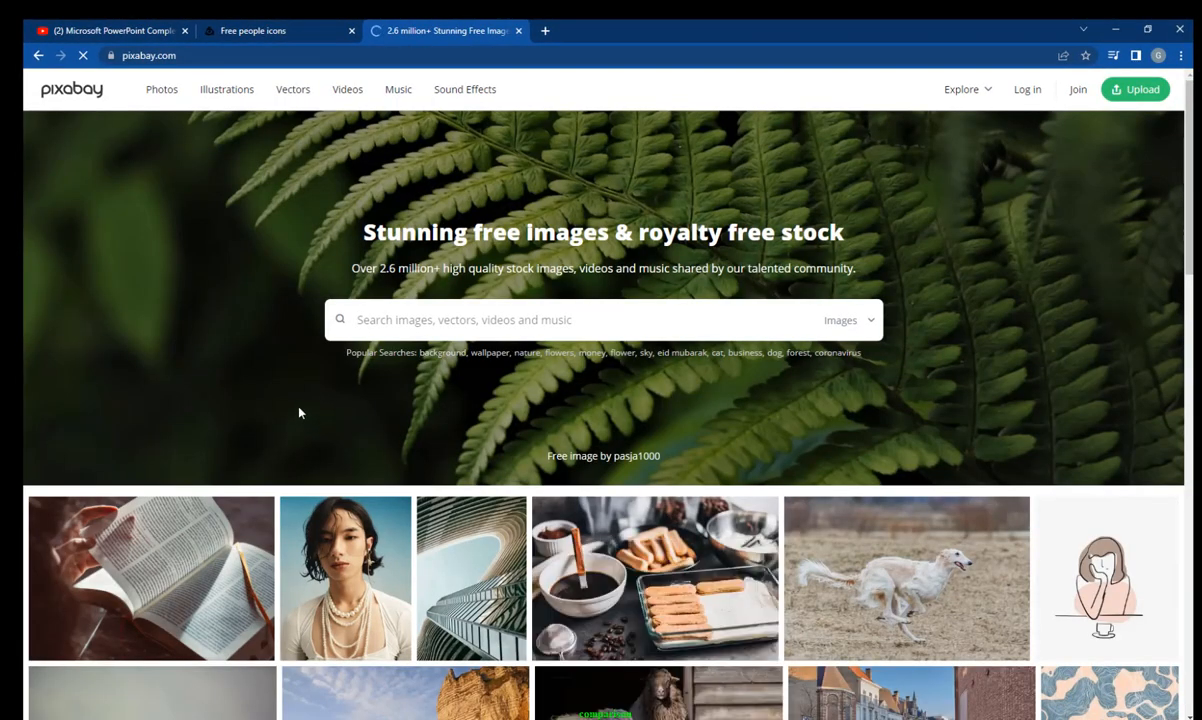
Step: Return to PowerPoint, search the online pictures for "netflix png" and insert the large red NETFLIX wordmark on the slide
{"action": "left_click", "coordinate": [1113, 33]}
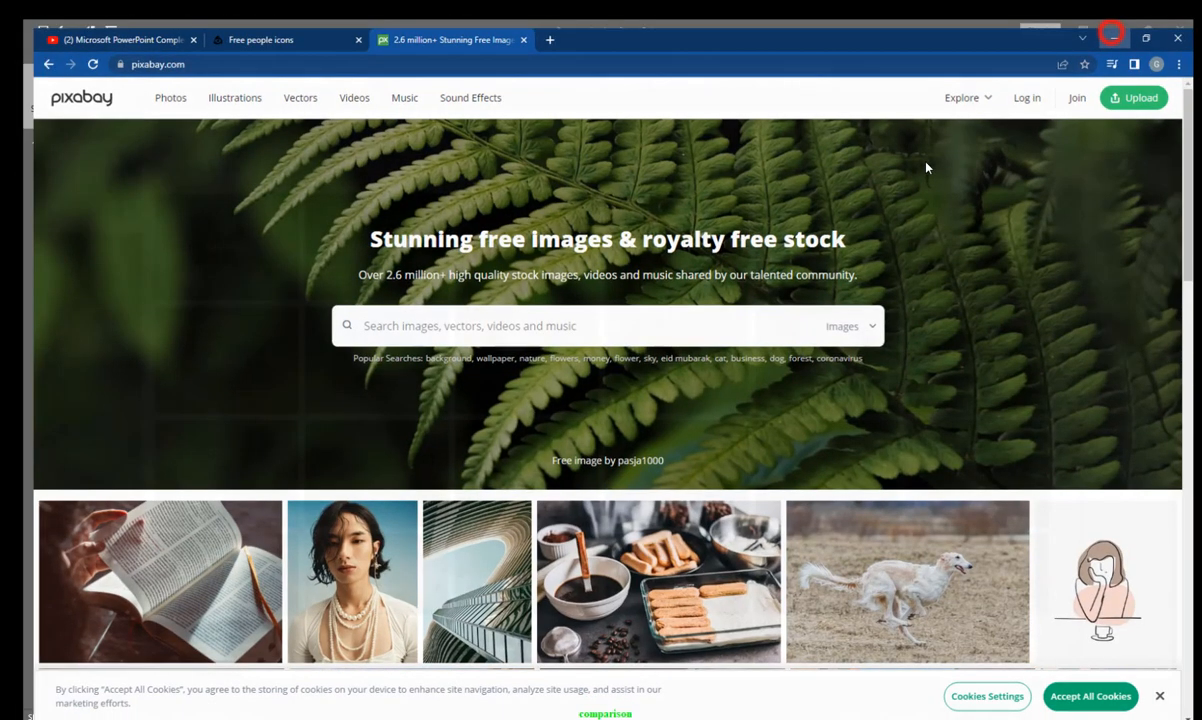
{"action": "left_click", "coordinate": [205, 147]}
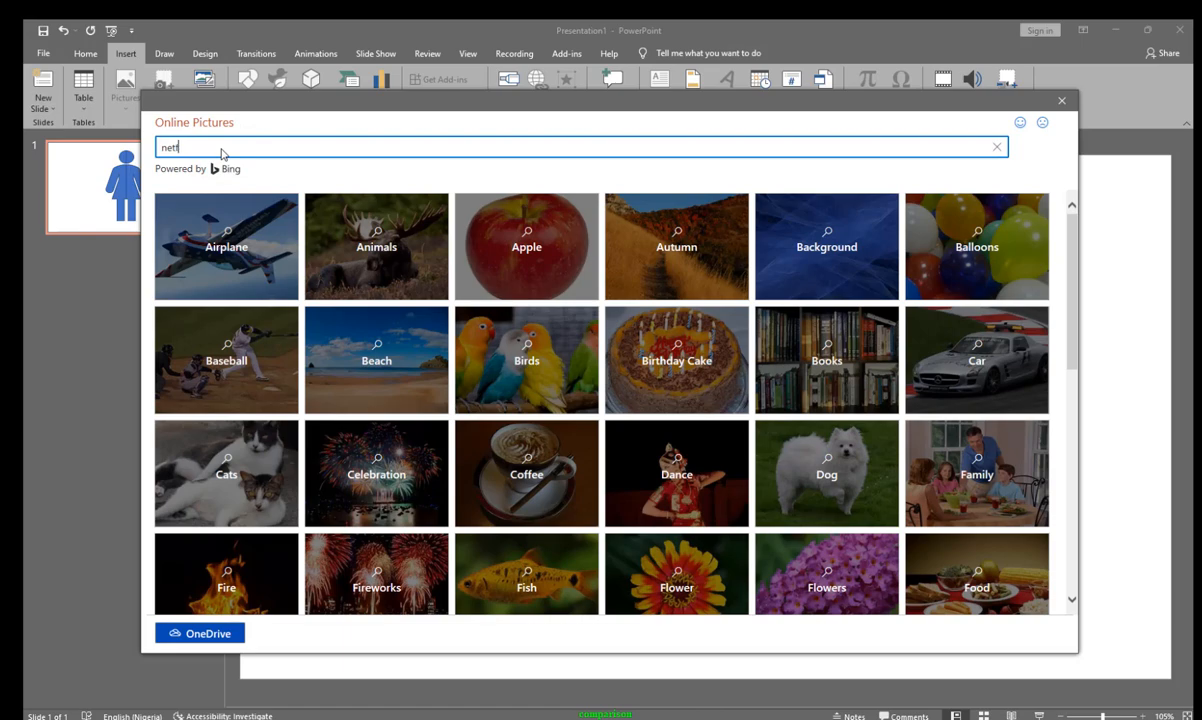
{"action": "type", "text": "netflix png"}
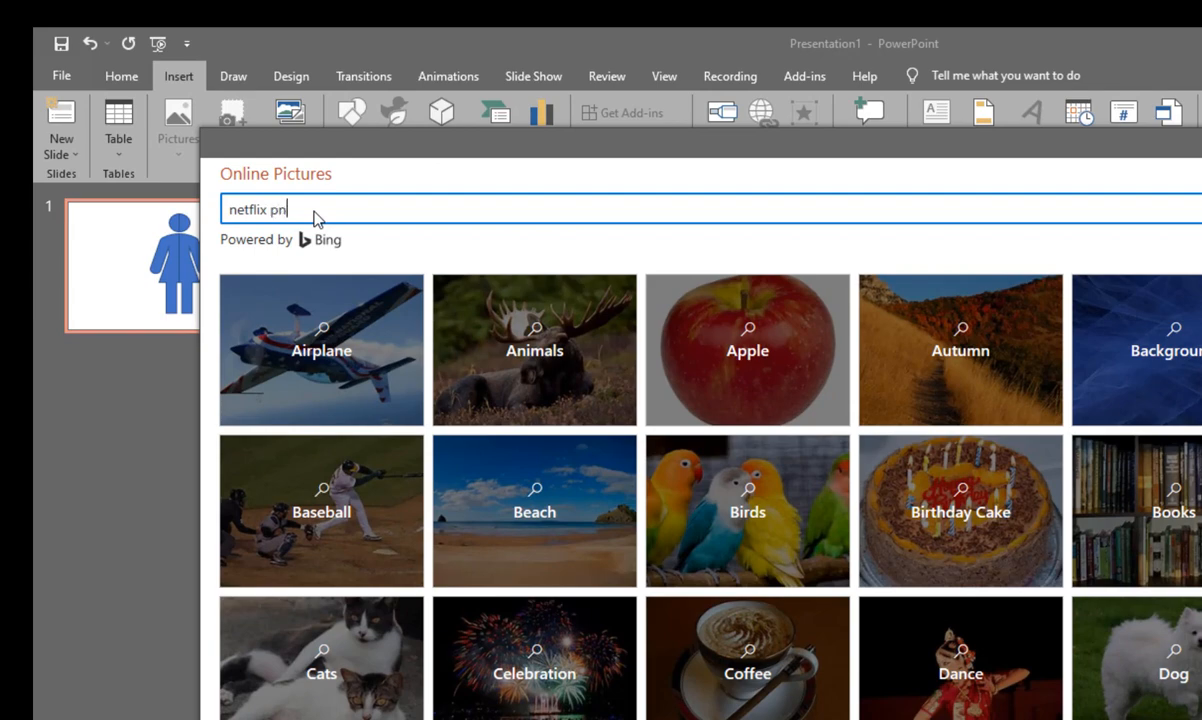
{"action": "key", "text": "Return"}
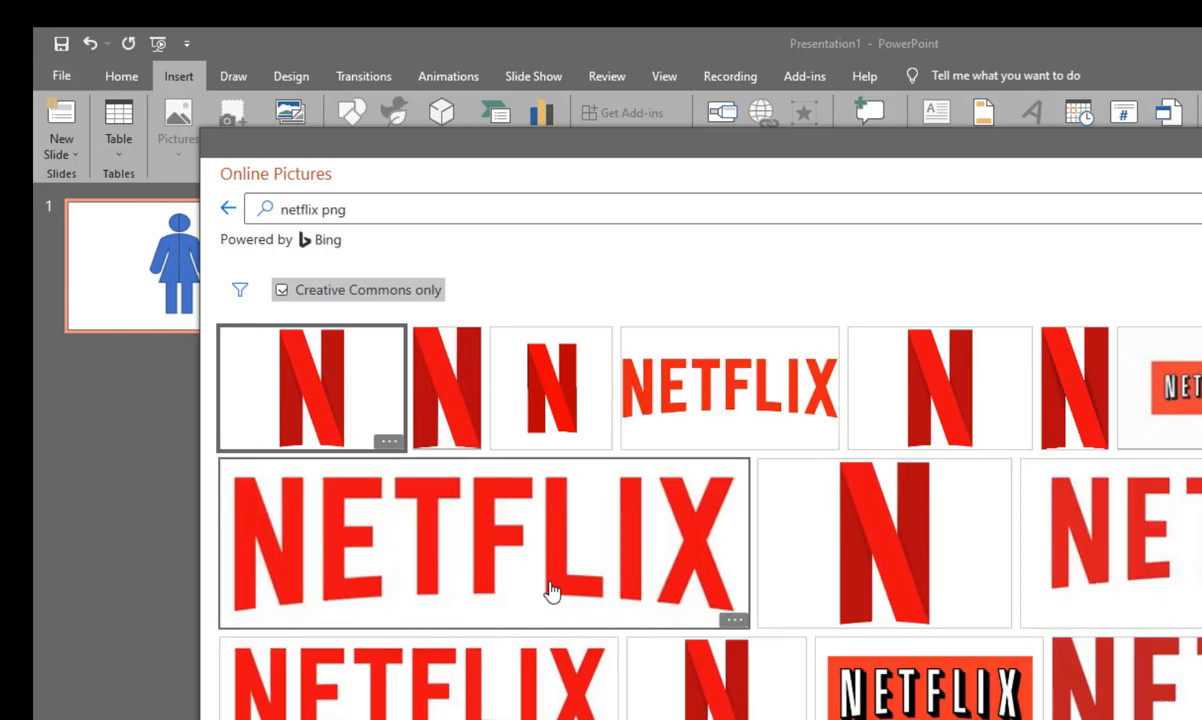
{"action": "left_click", "coordinate": [479, 570]}
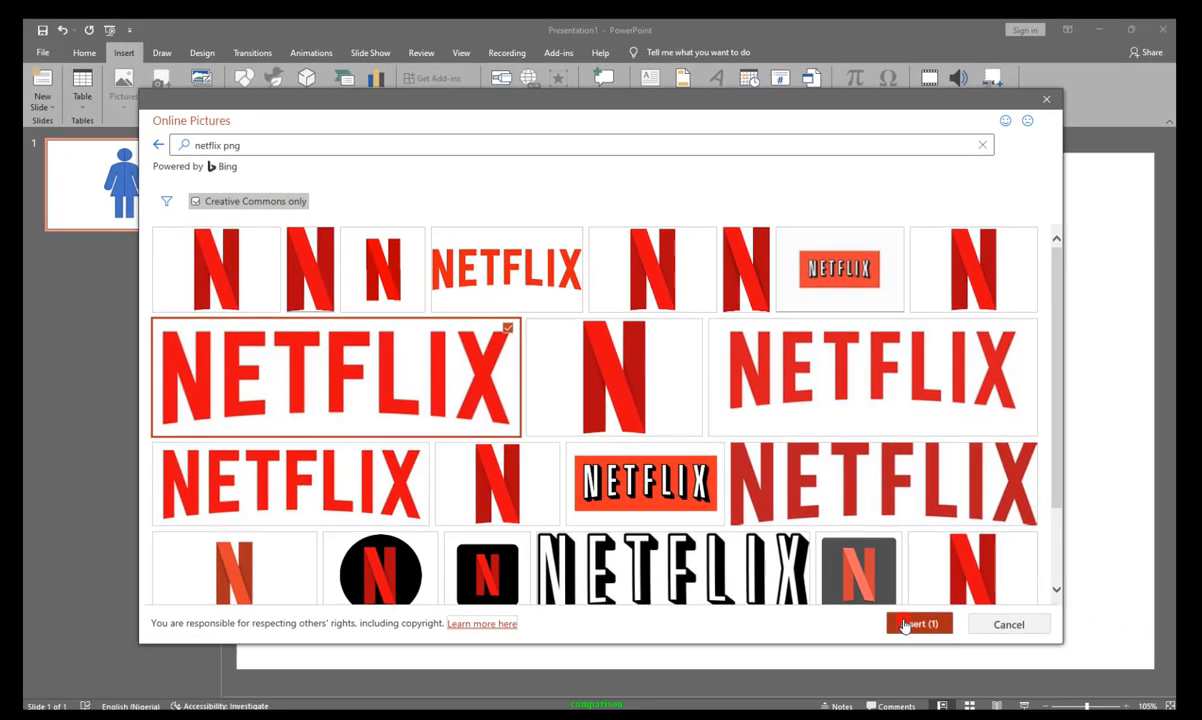
{"action": "left_click", "coordinate": [904, 625]}
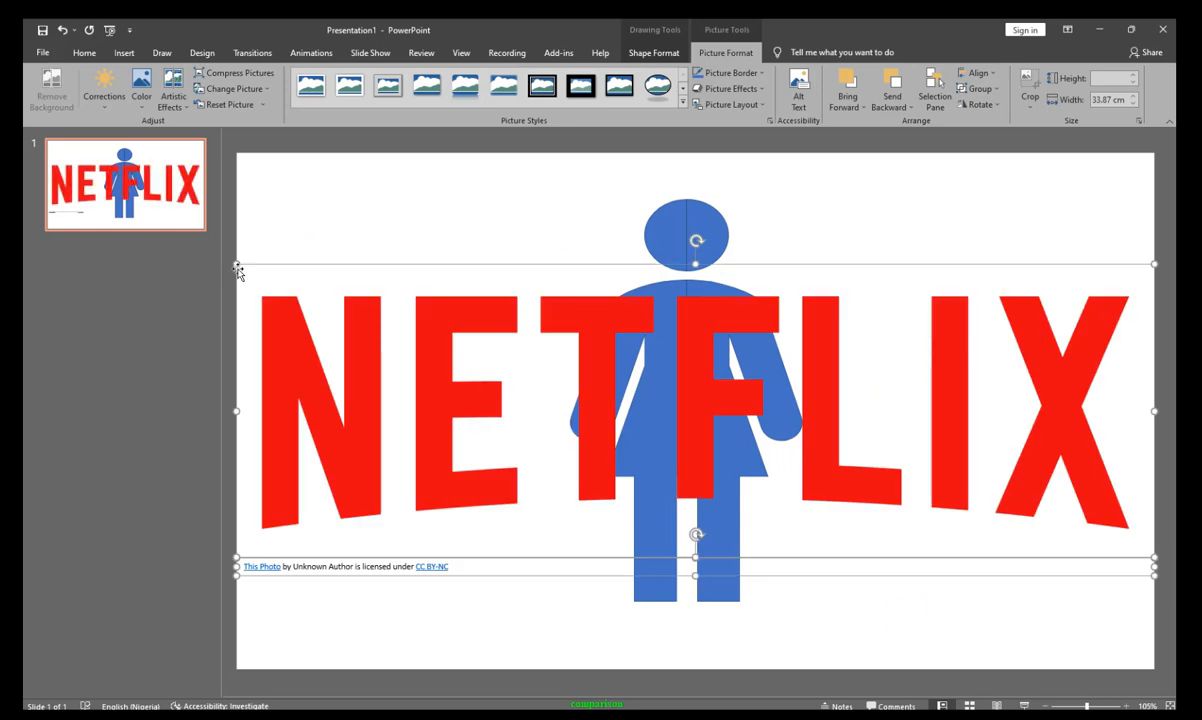
Step: Shrink the NETFLIX logo and its caption to about 14.7 cm wide and move them to the slide's upper left area
{"action": "left_click_drag", "start_coordinate": [236, 262], "coordinate": [766, 497]}
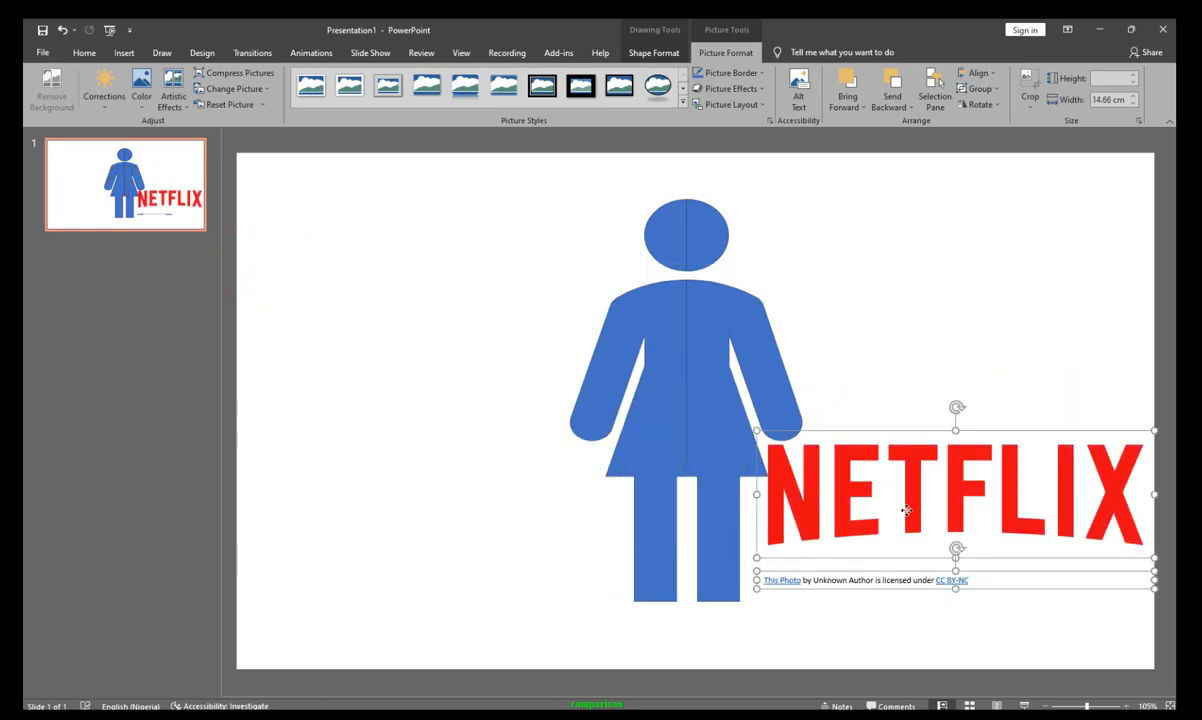
{"action": "left_click_drag", "start_coordinate": [906, 510], "coordinate": [429, 295]}
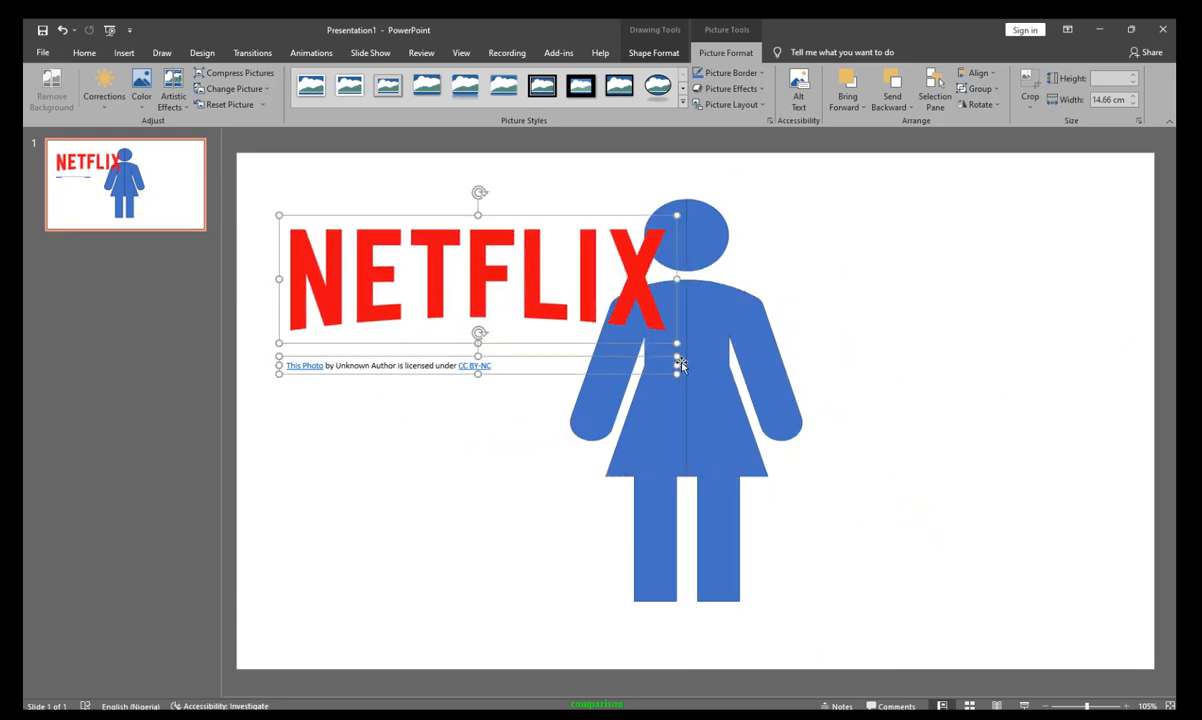